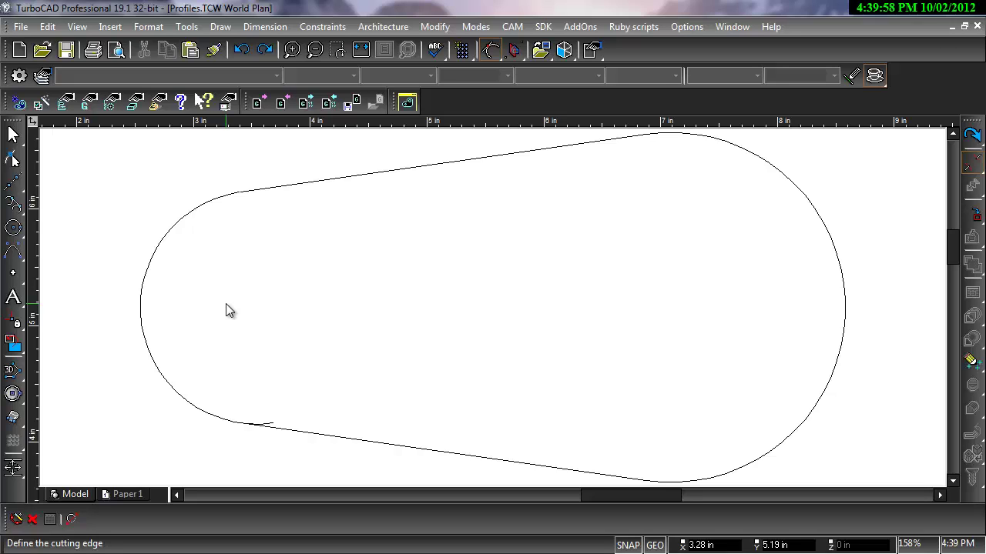
- Trim the small-end arc's overhanging end using the lower tangent line as the cutting edge
{"action": "key", "text": "z"}
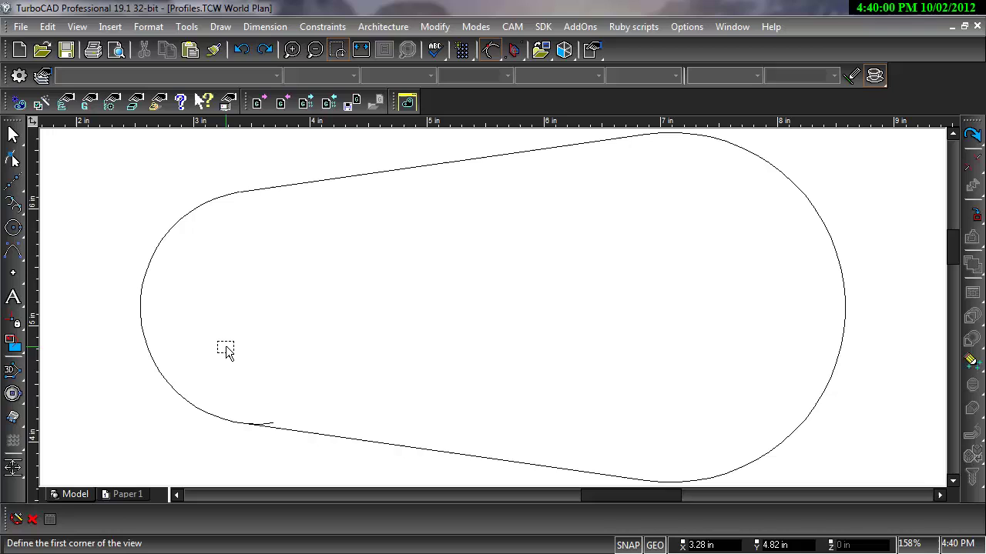
{"action": "left_click", "coordinate": [216, 390]}
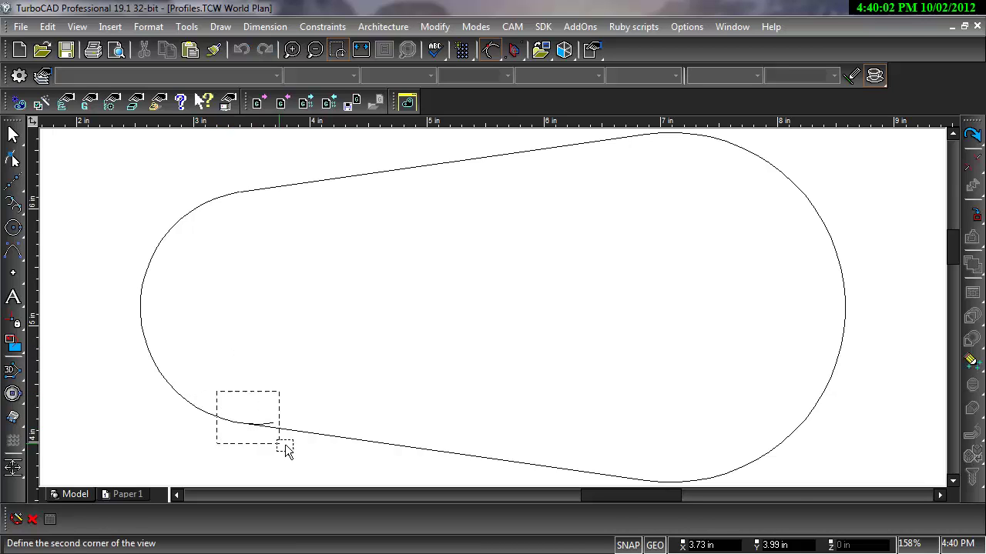
{"action": "left_click", "coordinate": [308, 456]}
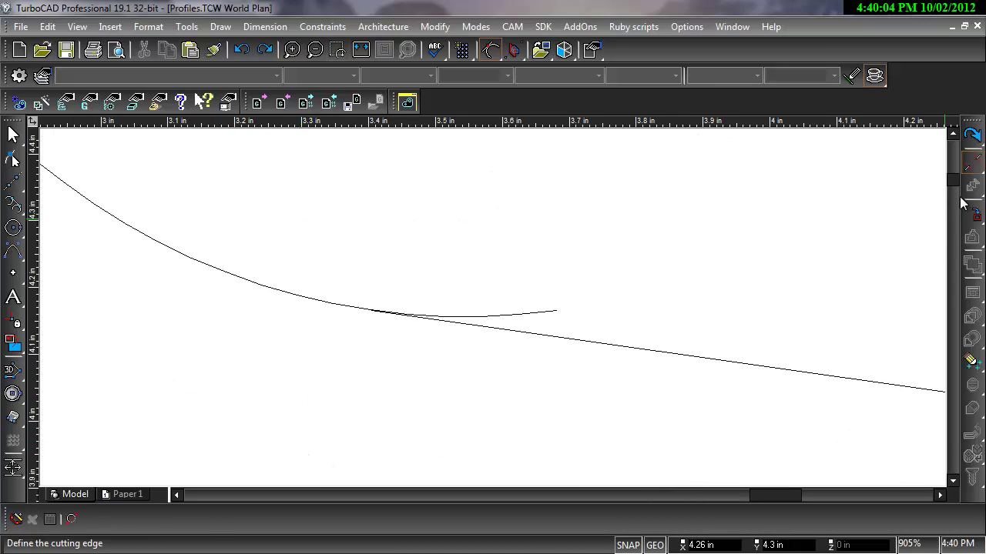
{"action": "left_click", "coordinate": [974, 171]}
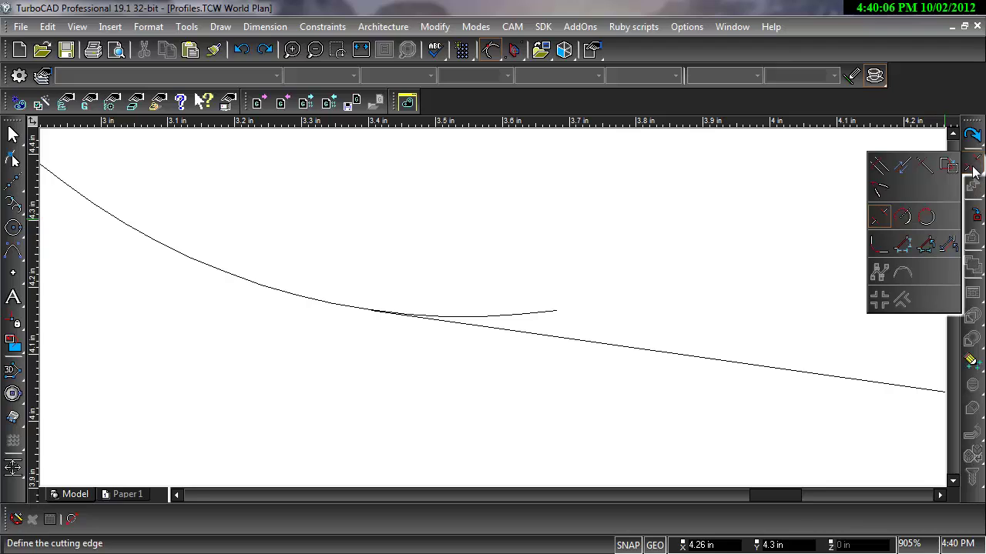
{"action": "left_click", "coordinate": [882, 220]}
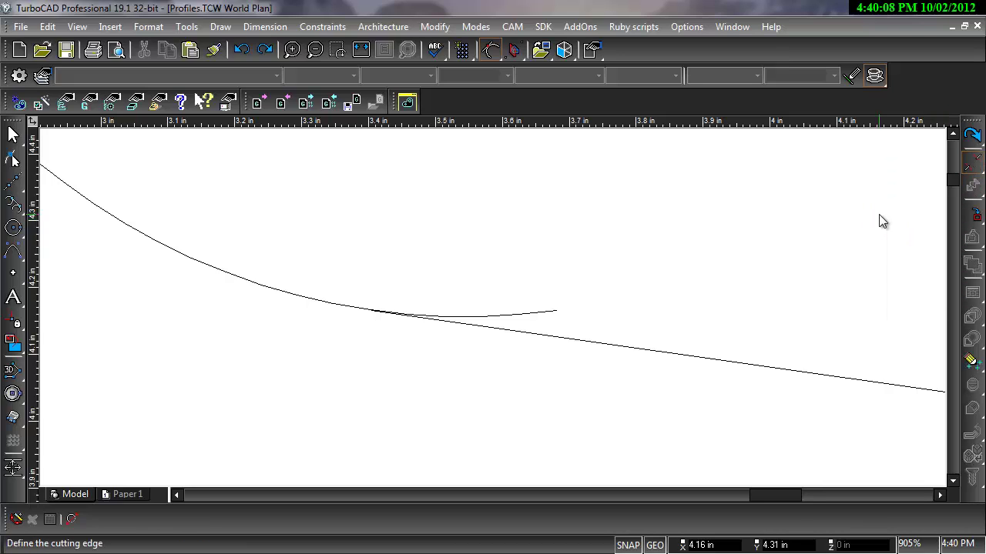
{"action": "left_click", "coordinate": [555, 343]}
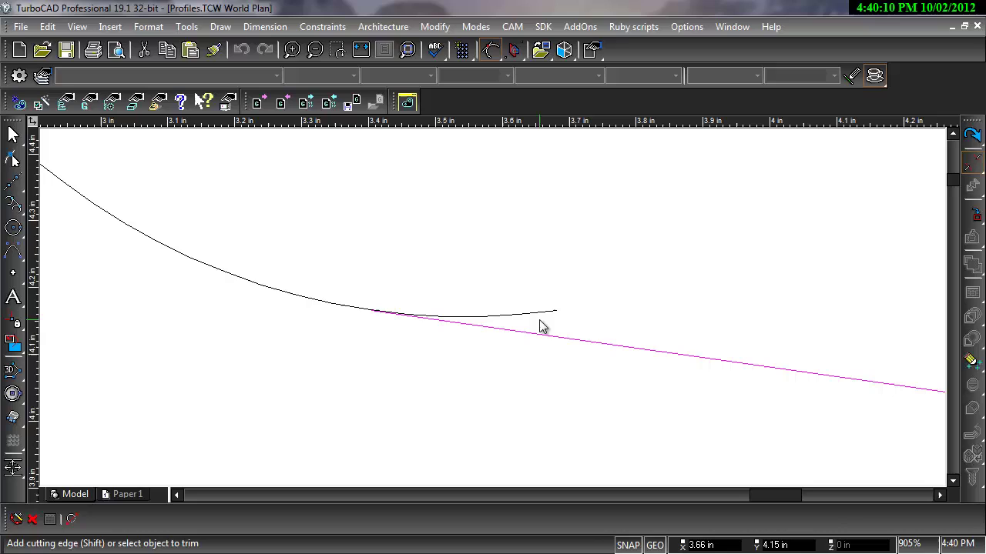
{"action": "left_click", "coordinate": [534, 315]}
{"action": "key", "text": "ctrl+e"}
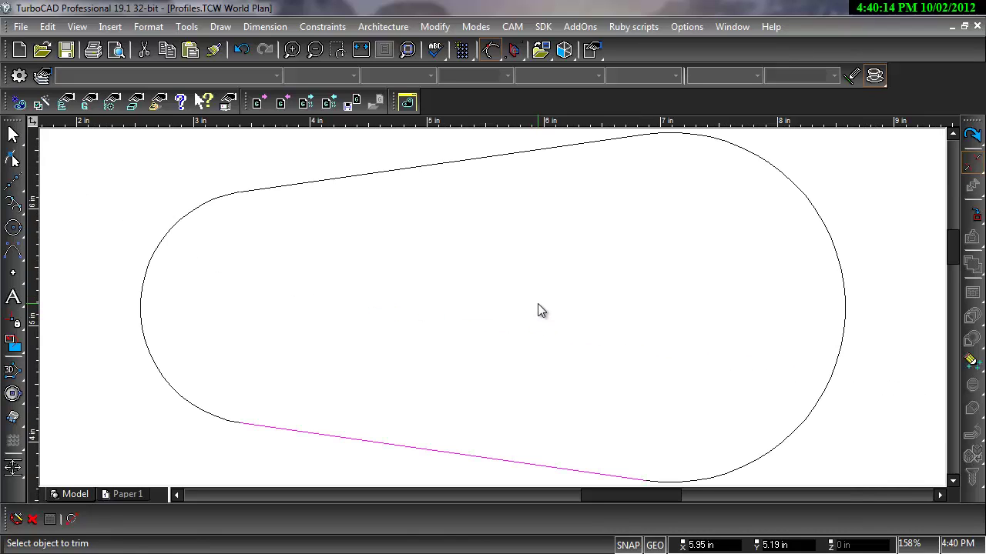
- Close the gap between the upper tangent line and the small-end arc by making the two entities meet
{"action": "key", "text": "ctrl+shift+w"}
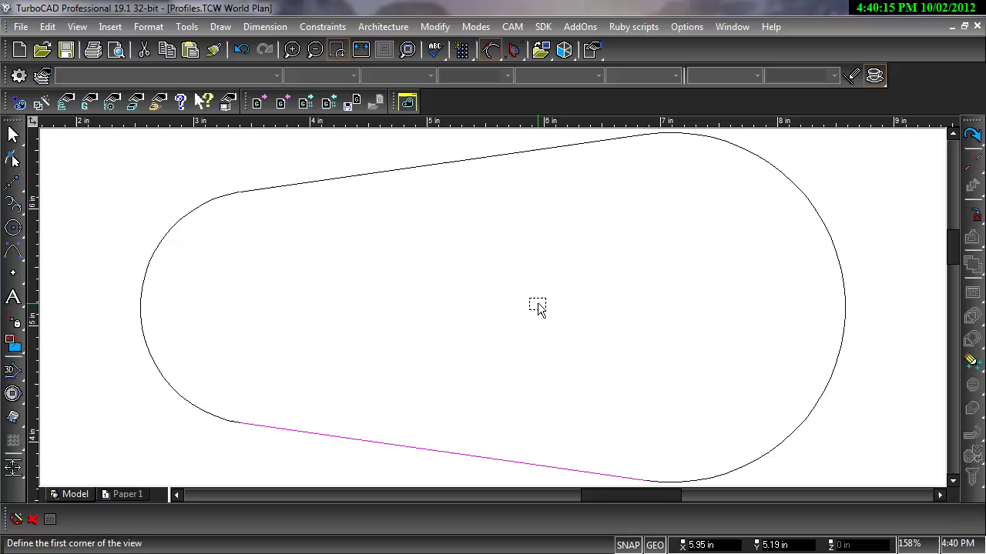
{"action": "left_click", "coordinate": [262, 220]}
{"action": "left_click", "coordinate": [223, 177]}
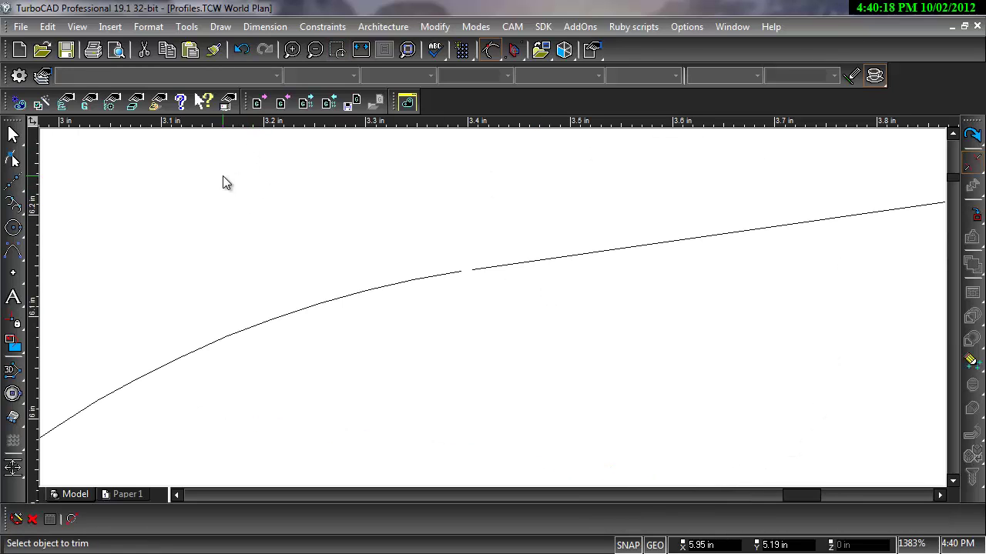
{"action": "left_click", "coordinate": [971, 163]}
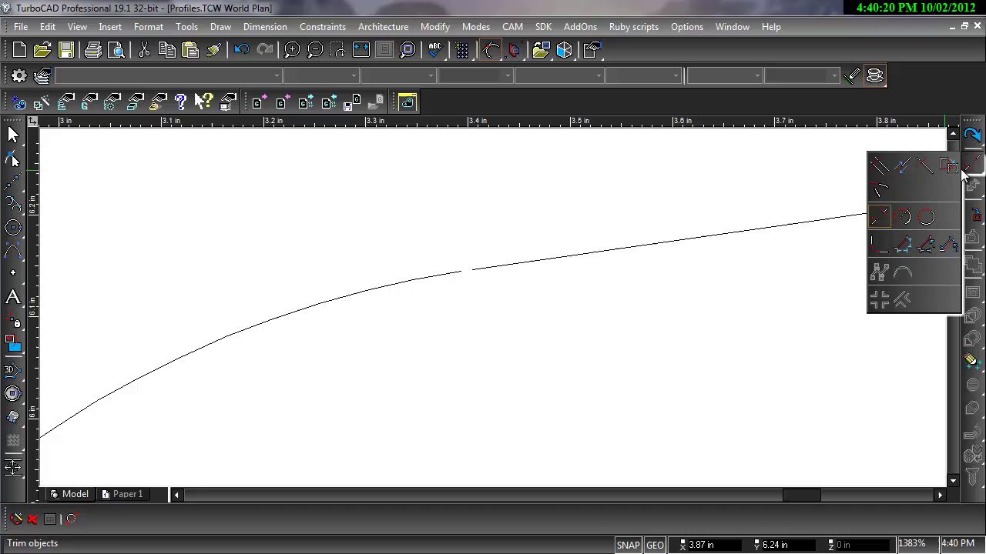
{"action": "left_click", "coordinate": [878, 192]}
{"action": "left_click", "coordinate": [526, 267]}
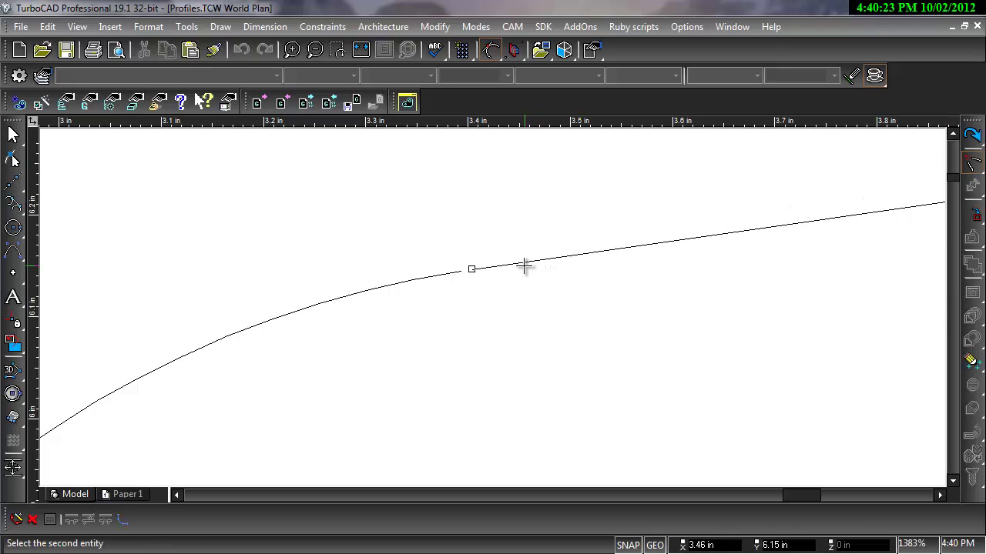
{"action": "left_click", "coordinate": [445, 274]}
{"action": "key", "text": "ctrl+shift+e"}
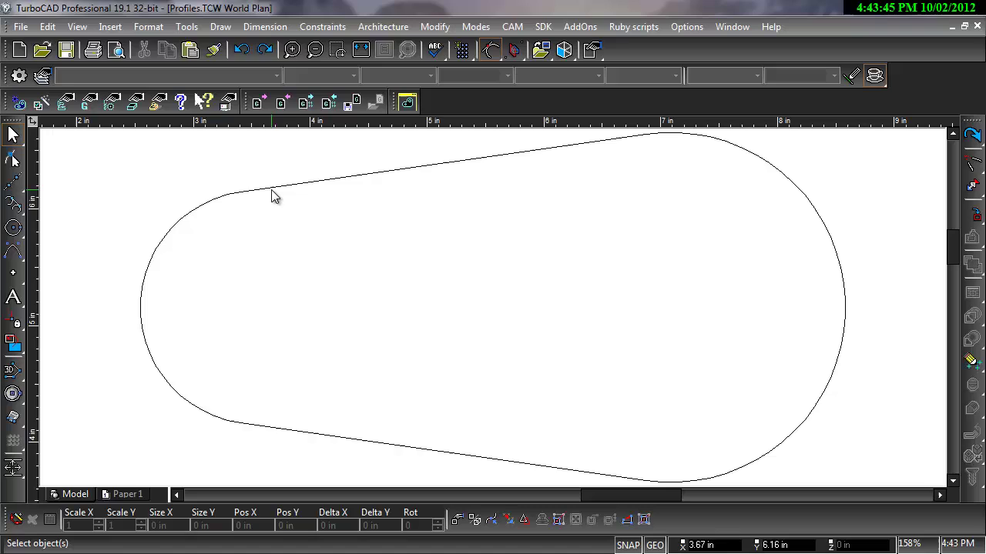
- Select the upper line and the small-end arc in turn to check whether they are separate entities
{"action": "left_click", "coordinate": [271, 191]}
{"action": "left_click", "coordinate": [231, 235]}
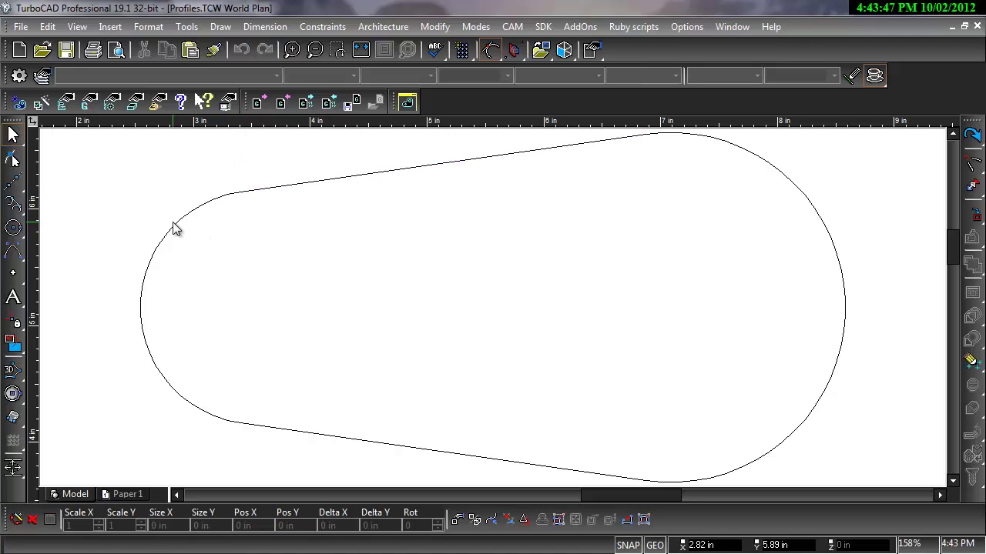
{"action": "left_click", "coordinate": [174, 228]}
{"action": "left_click", "coordinate": [331, 278]}
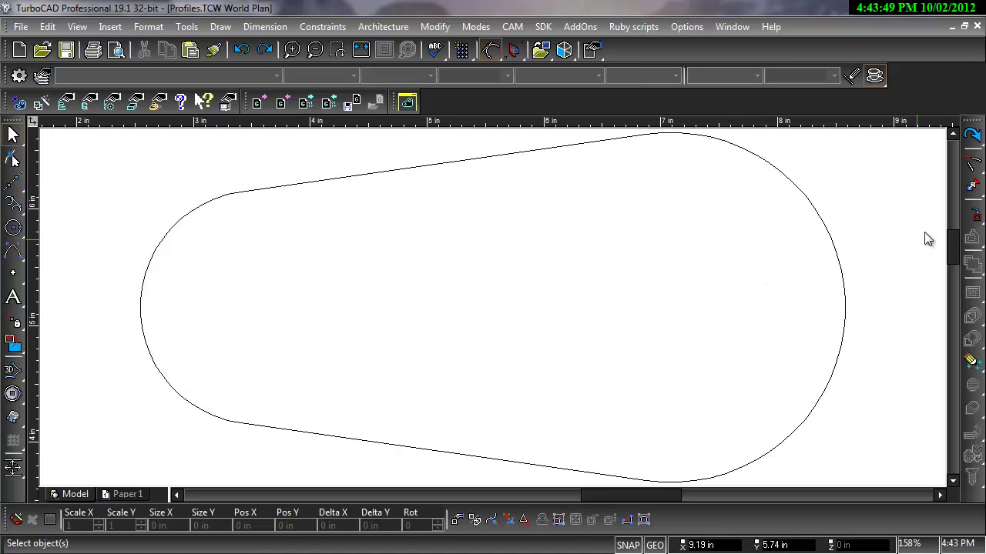
- Join the profile's lines and arcs into one polyline and select it to check the joined outline
{"action": "left_click", "coordinate": [973, 214]}
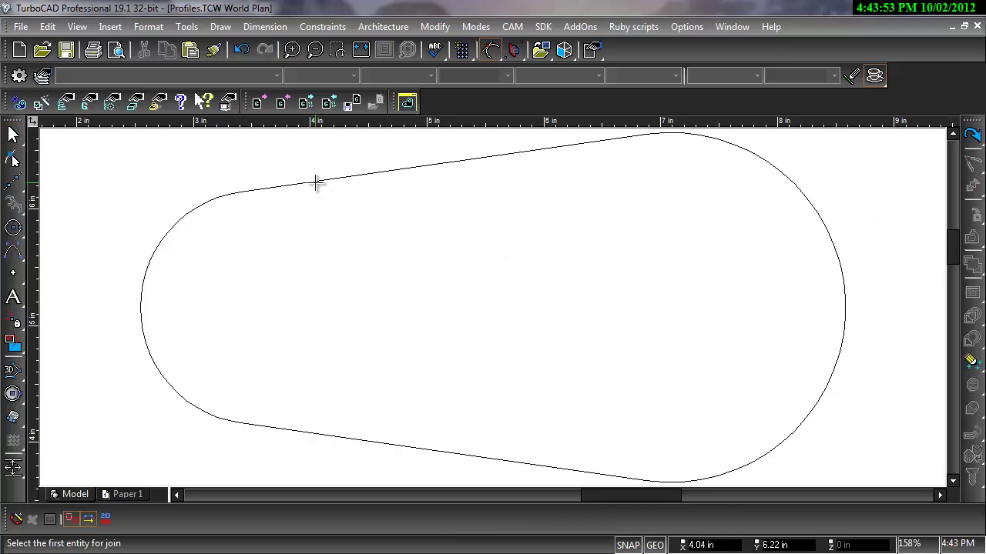
{"action": "left_click", "coordinate": [12, 135]}
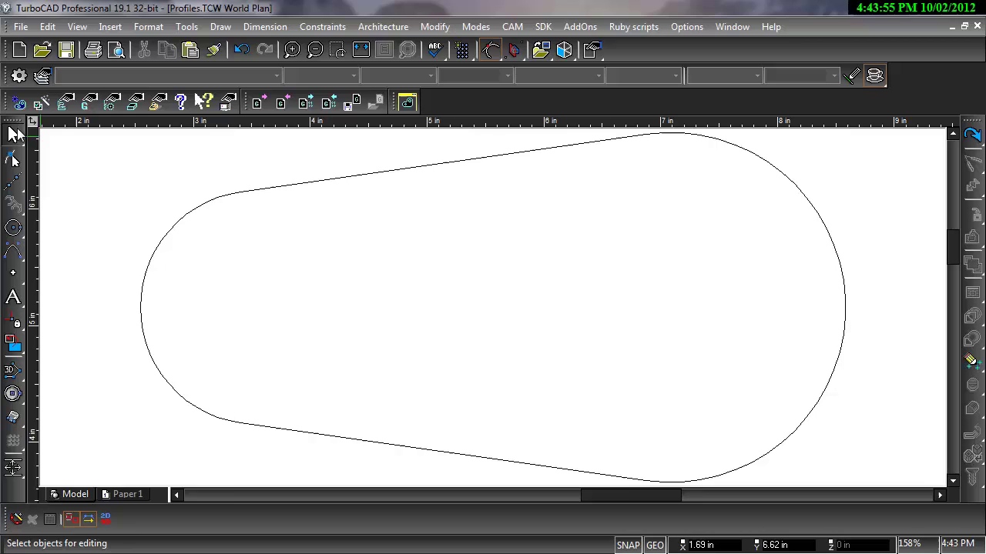
{"action": "left_click", "coordinate": [277, 193]}
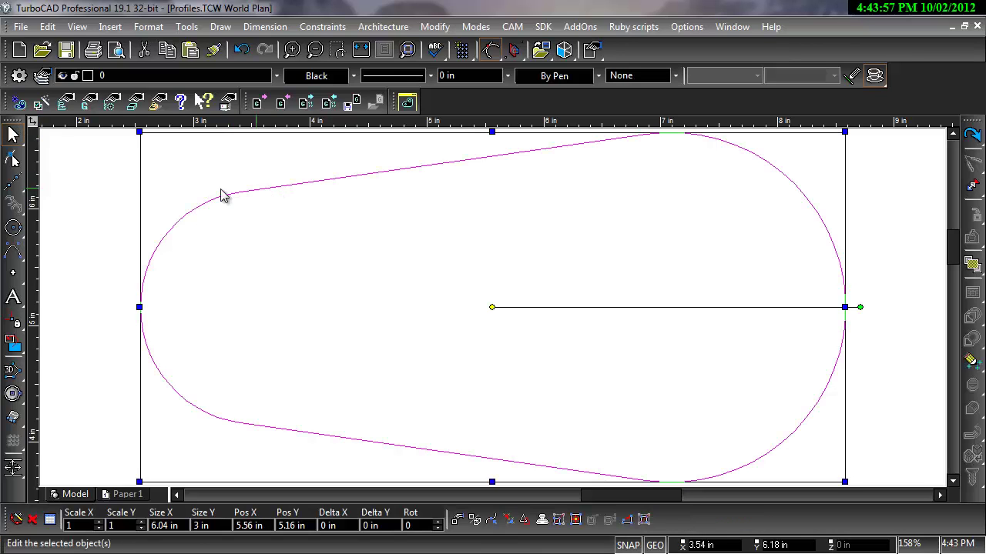
{"action": "left_click", "coordinate": [92, 182]}
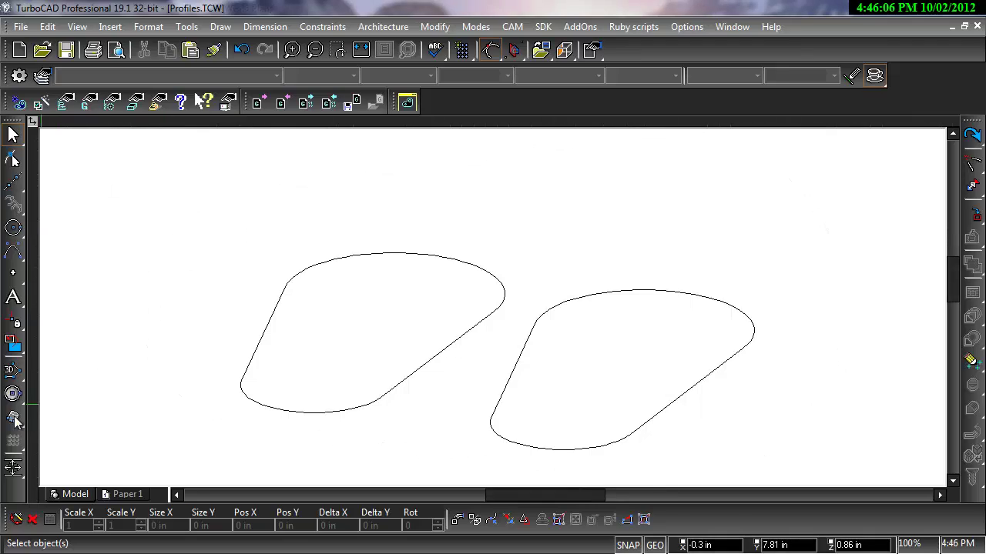
- Extrude the first of the two closed profiles upward with Simple Extrude, setting its height freehand
{"action": "left_click", "coordinate": [14, 420]}
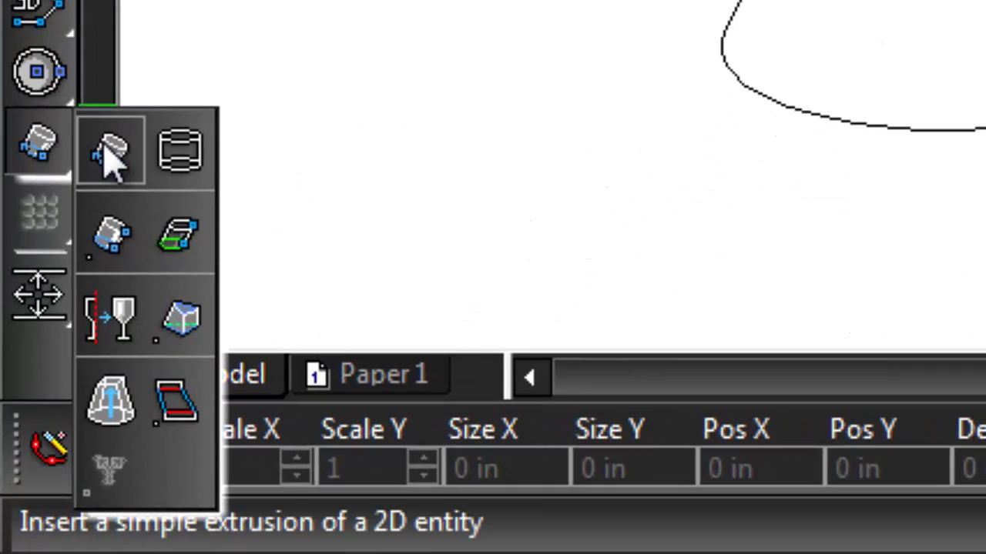
{"action": "left_click", "coordinate": [110, 151]}
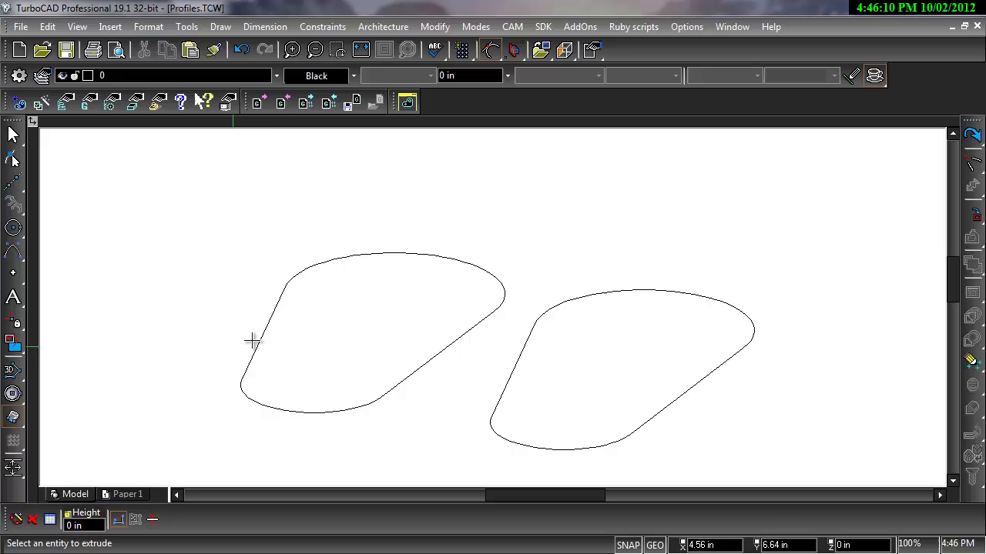
{"action": "left_click", "coordinate": [261, 335]}
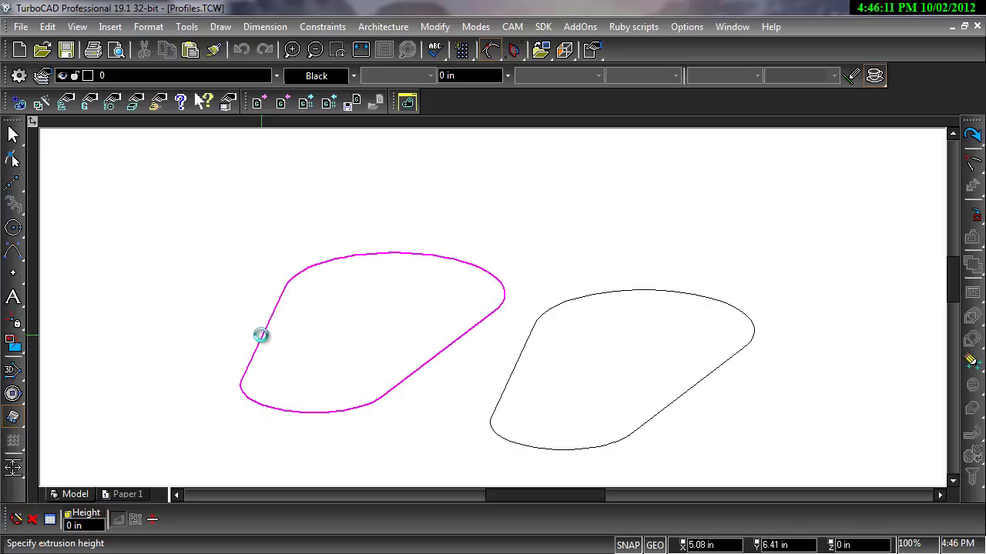
{"action": "left_click", "coordinate": [257, 262]}
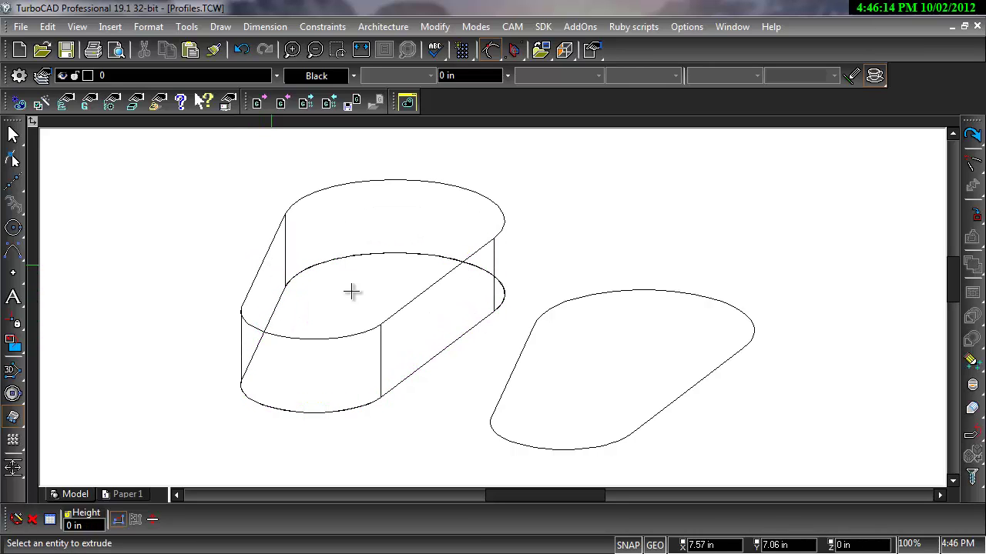
- Extrude the second closed profile to a height of 1.0 in
{"action": "left_click", "coordinate": [503, 392]}
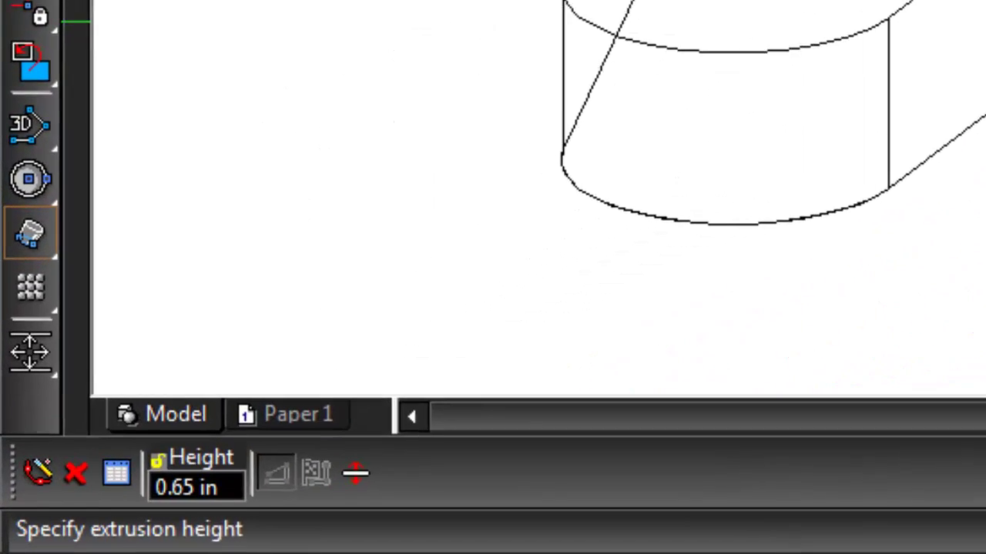
{"action": "key", "text": "Tab"}
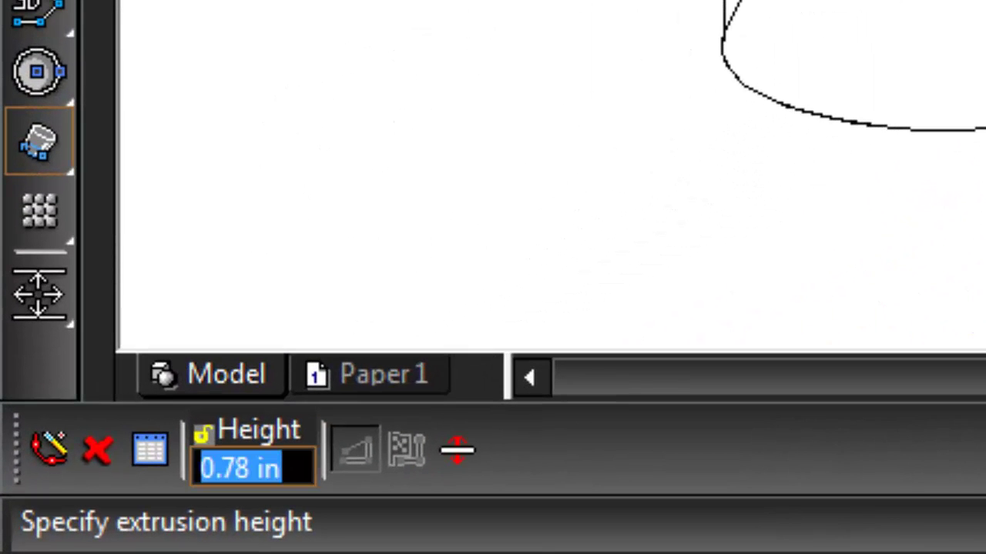
{"action": "type", "text": "1.0"}
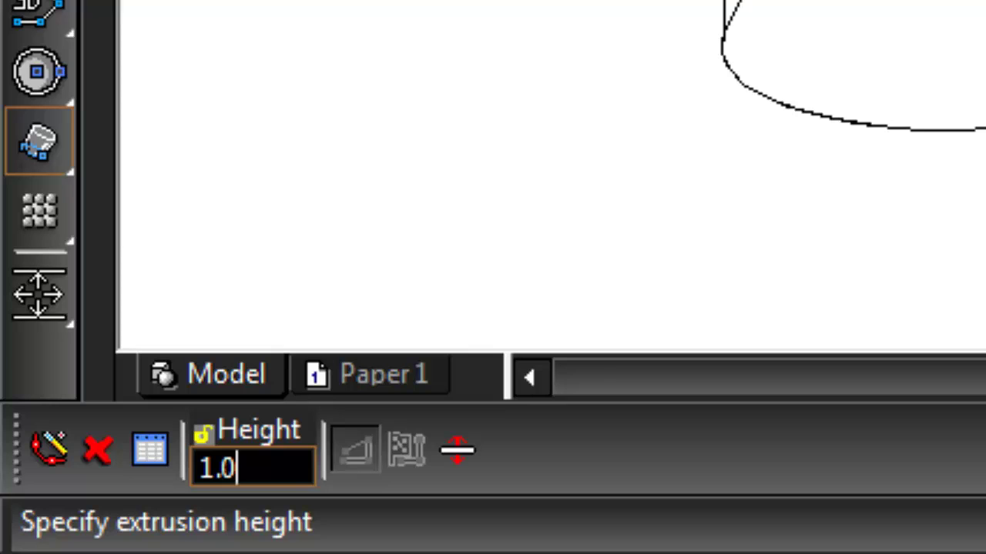
{"action": "key", "text": "Return"}
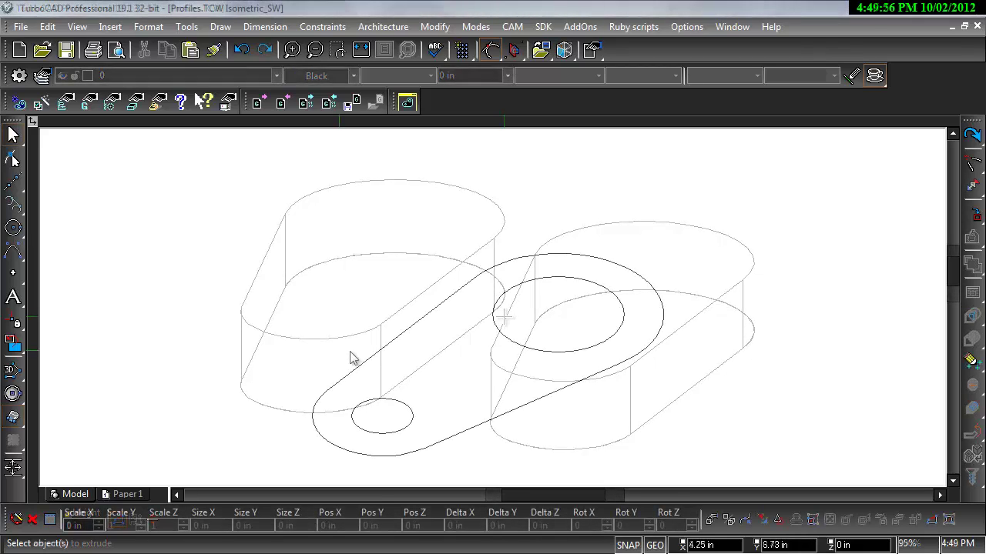
- Select the upper line and the large-end arc in turn to check whether the outer outline is separate entities
{"action": "left_click", "coordinate": [387, 348]}
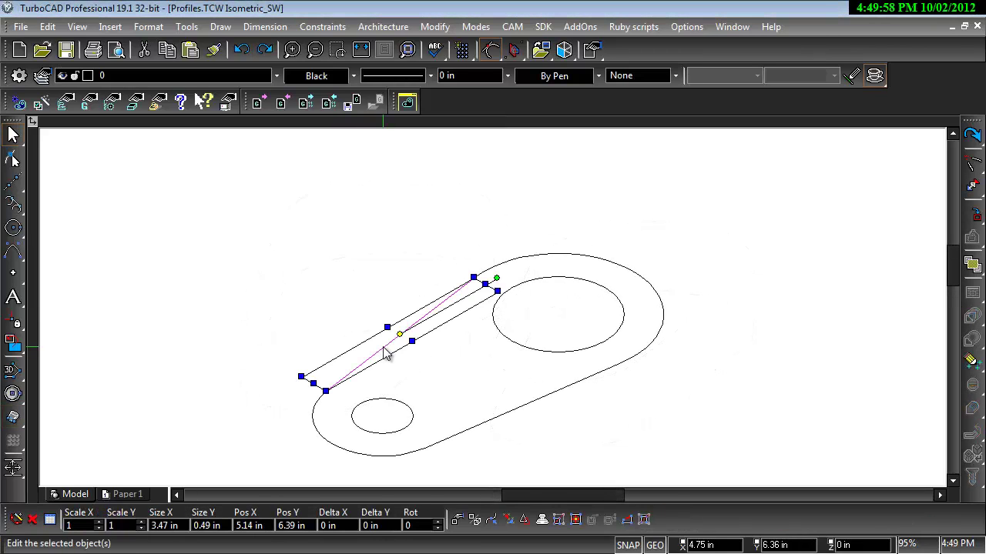
{"action": "left_click", "coordinate": [532, 256]}
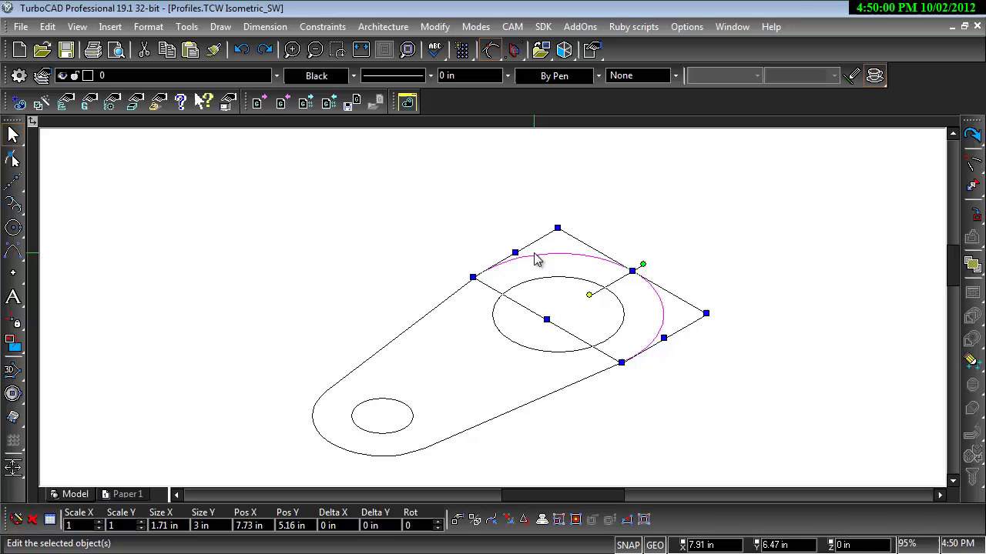
{"action": "left_click", "coordinate": [380, 250]}
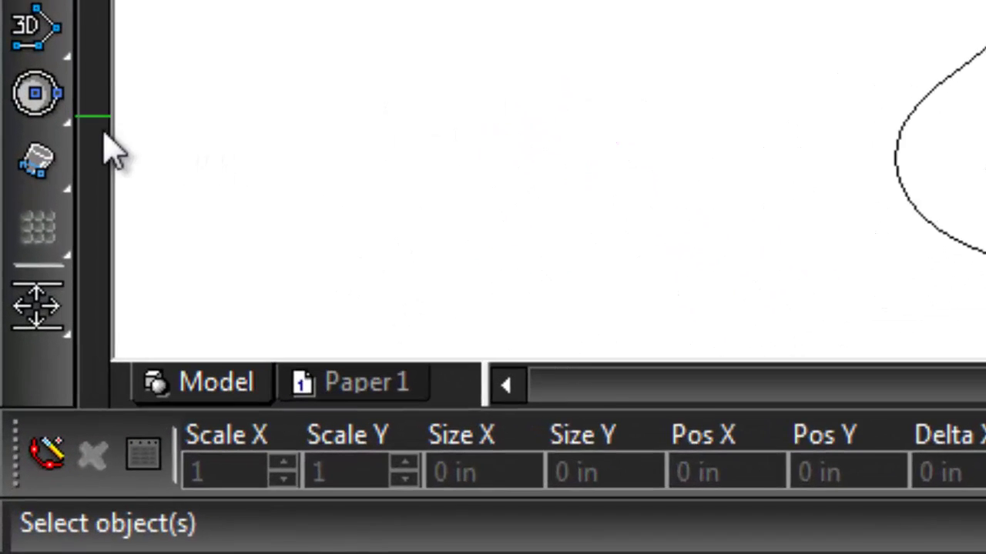
- Extrude the outer outline together with the large and small inner circles as one compound profile to a height of .75 in
{"action": "left_click", "coordinate": [40, 143]}
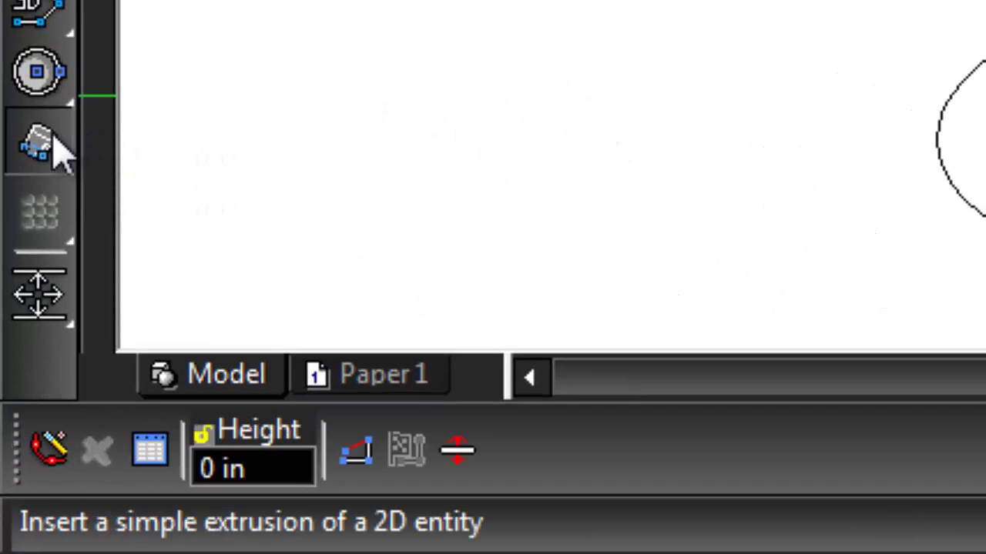
{"action": "left_click", "coordinate": [362, 465]}
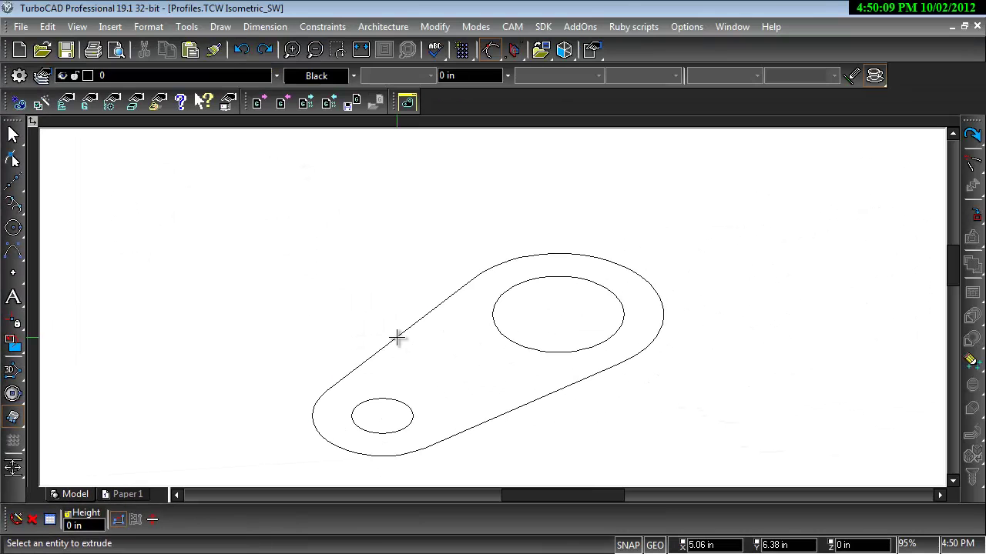
{"action": "left_click", "coordinate": [396, 338]}
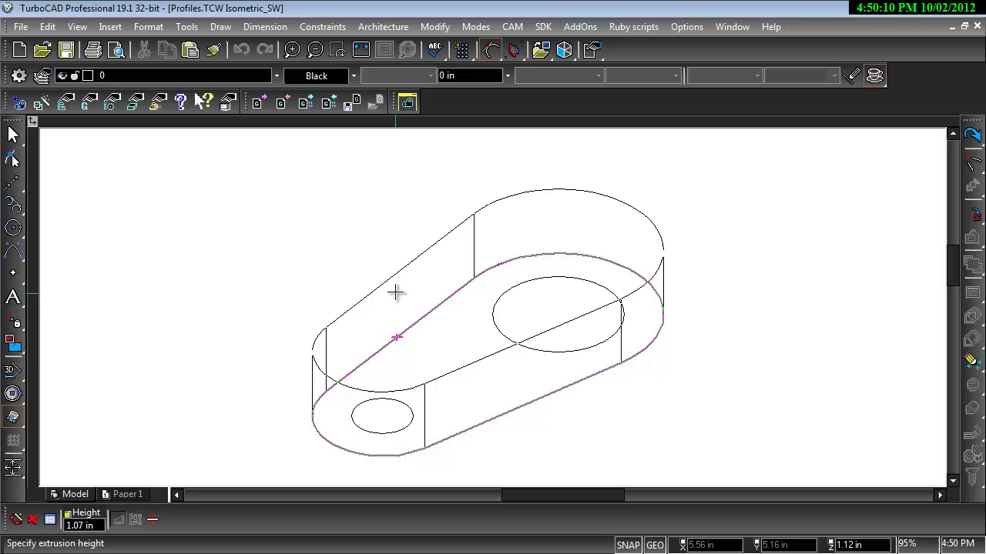
{"action": "key", "text": "Escape"}
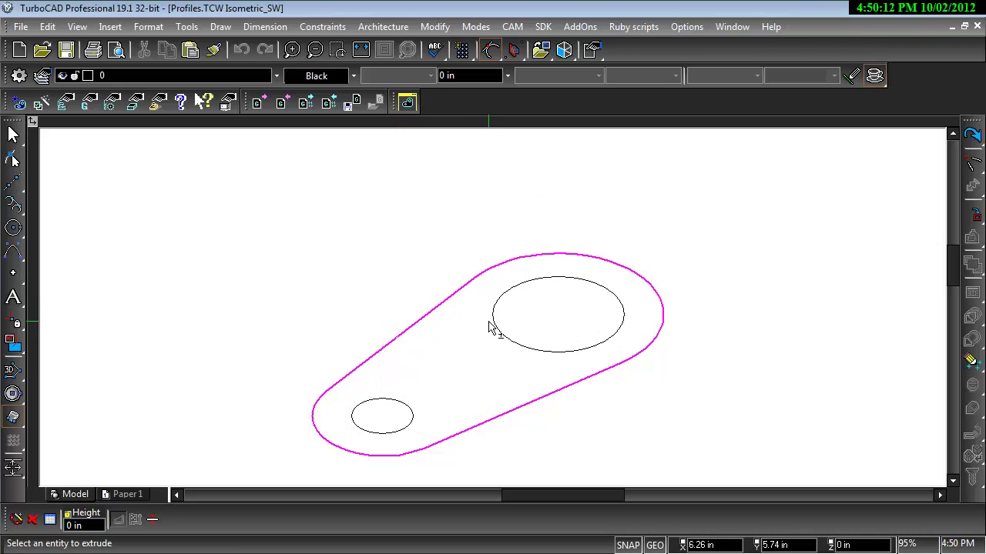
{"action": "left_click", "coordinate": [497, 329]}
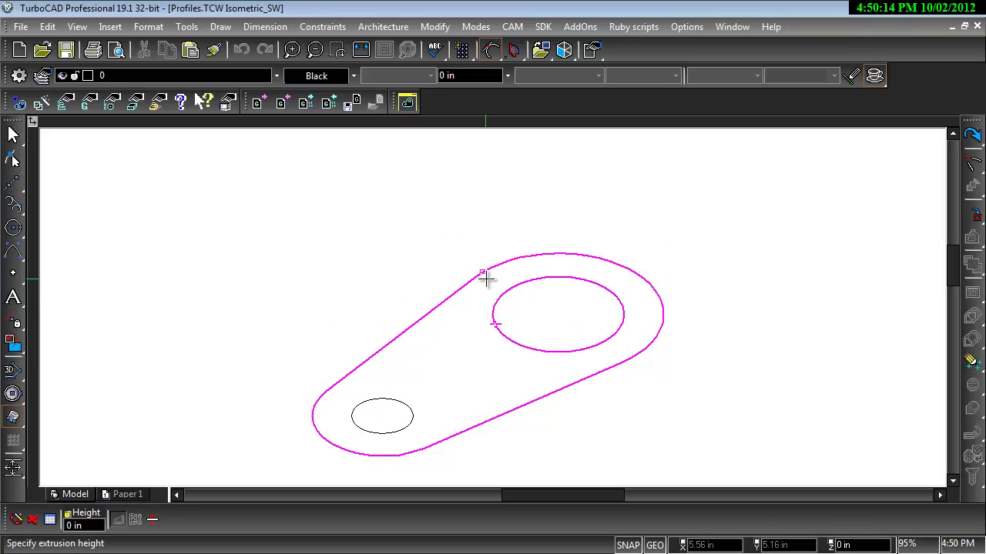
{"action": "key", "text": "Escape"}
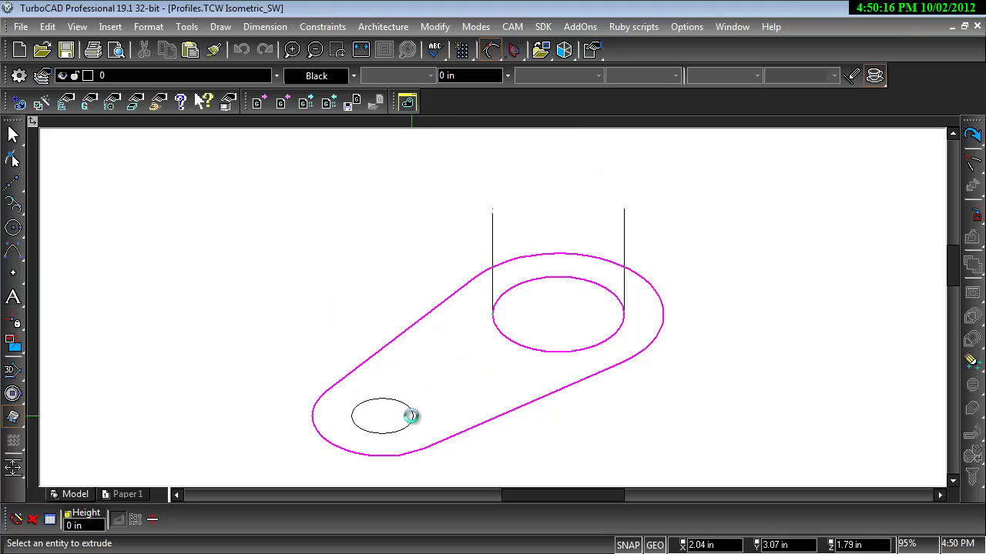
{"action": "left_click", "coordinate": [411, 416]}
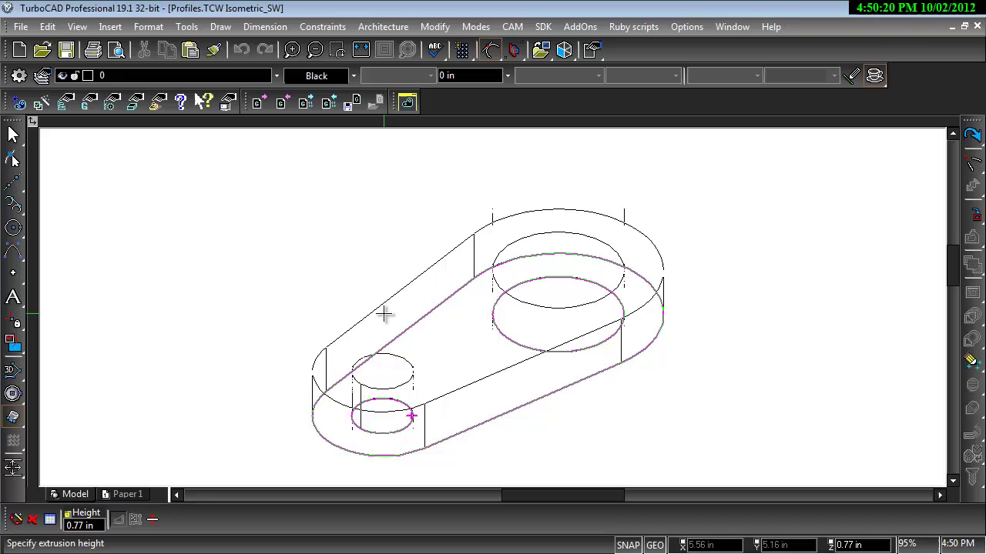
{"action": "key", "text": "Tab"}
{"action": "type", "text": ".75"}
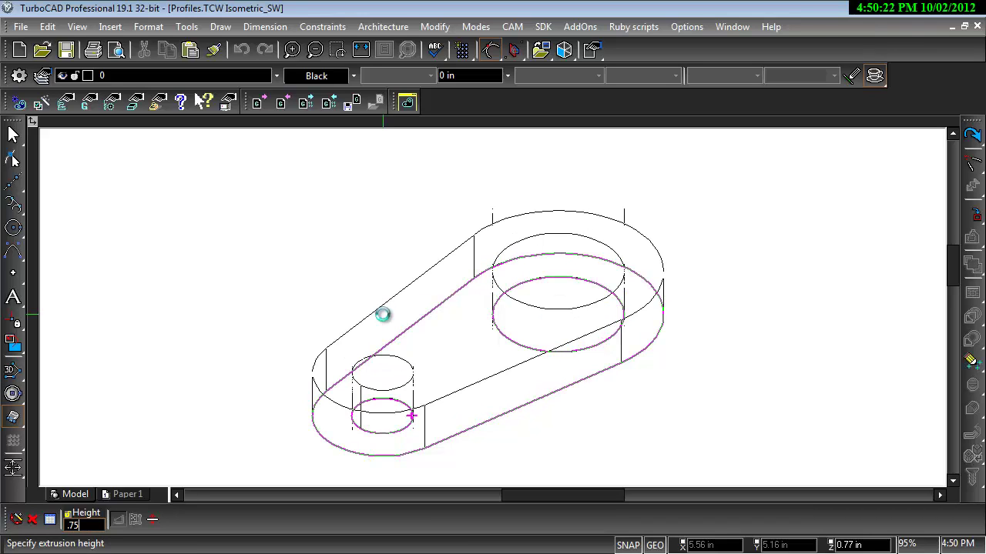
{"action": "key", "text": "Return"}
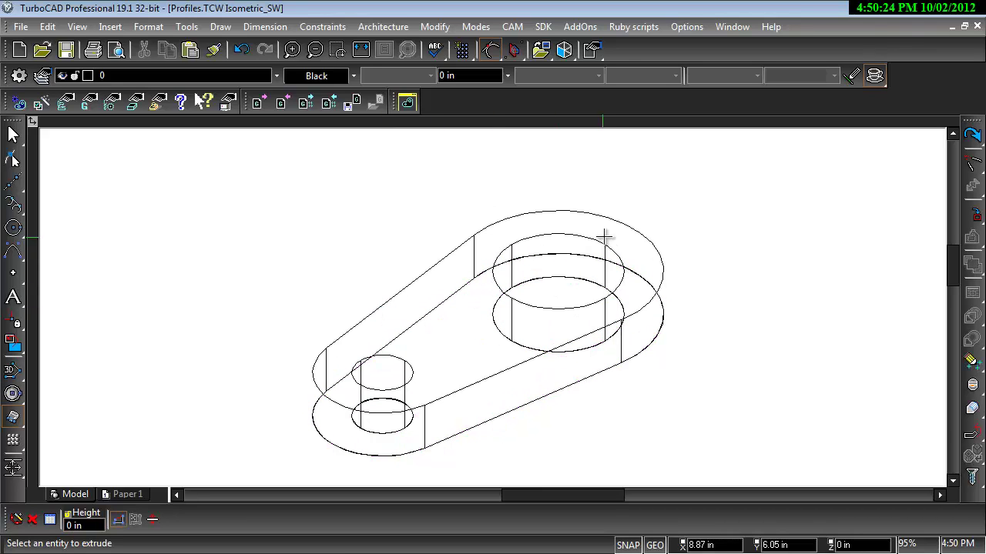
- Display the extruded plate in shaded rendering and examine its two holes
{"action": "key", "text": "space"}
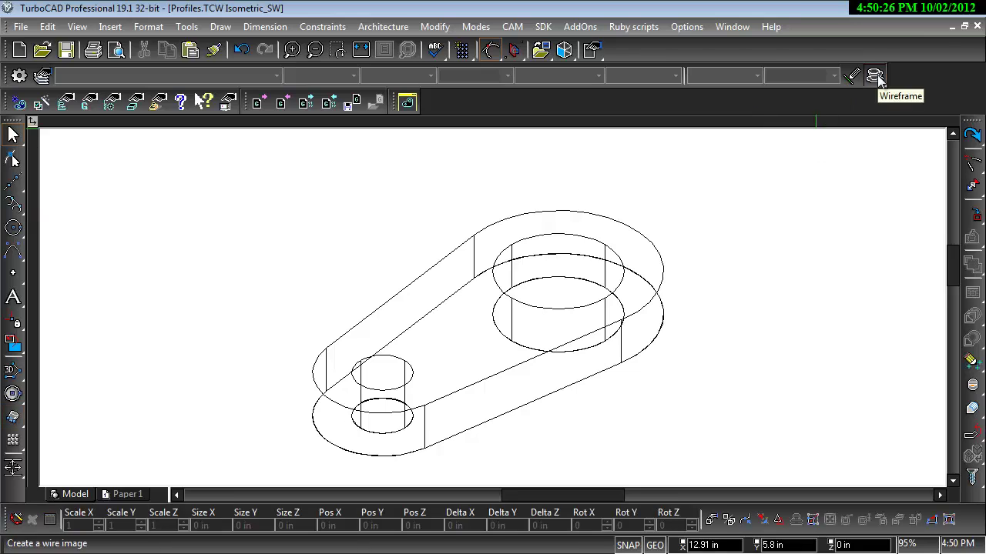
{"action": "left_click", "coordinate": [874, 75]}
{"action": "left_click", "coordinate": [876, 133]}
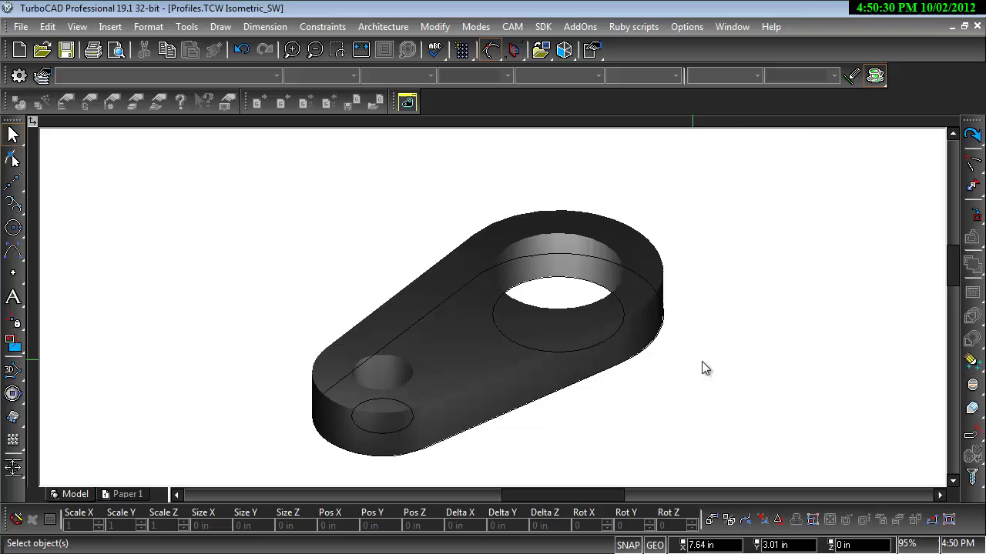
{"action": "mouse_move", "coordinate": [702, 362]}
{"action": "middle_mouse_down", "text": "shift"}
{"action": "mouse_move", "coordinate": [870, 352]}
{"action": "mouse_move", "coordinate": [913, 326]}
{"action": "mouse_move", "coordinate": [797, 371]}
{"action": "mouse_move", "coordinate": [707, 359]}
{"action": "middle_mouse_up", "text": "shift"}
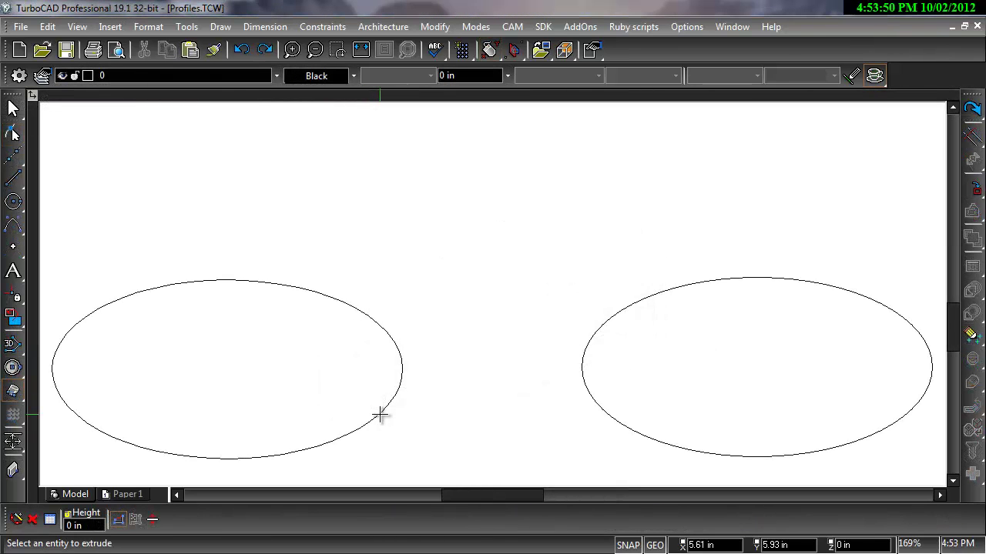
- Extrude the two separate round profiles upward one after the other, setting each height freehand
{"action": "left_click", "coordinate": [380, 415]}
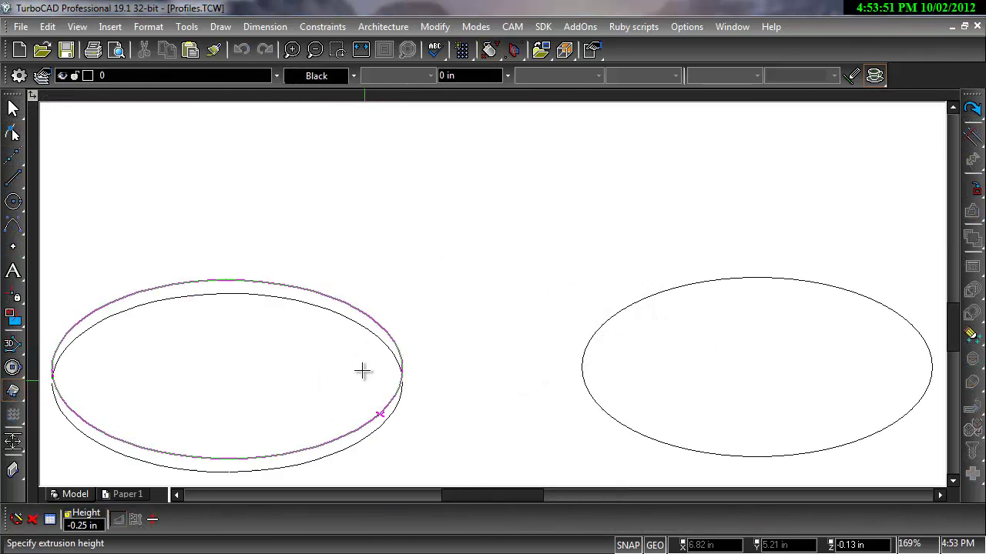
{"action": "left_click", "coordinate": [328, 208]}
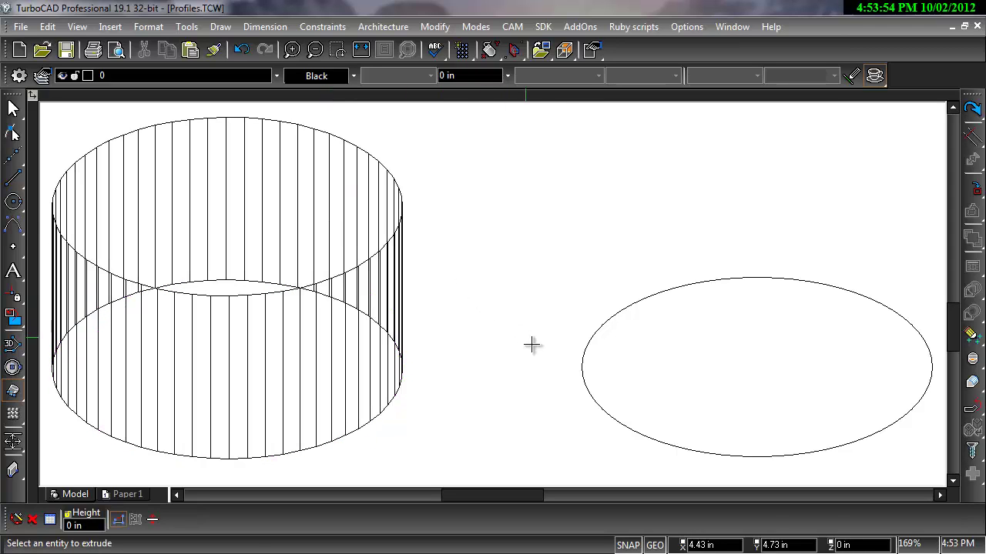
{"action": "left_click", "coordinate": [588, 389]}
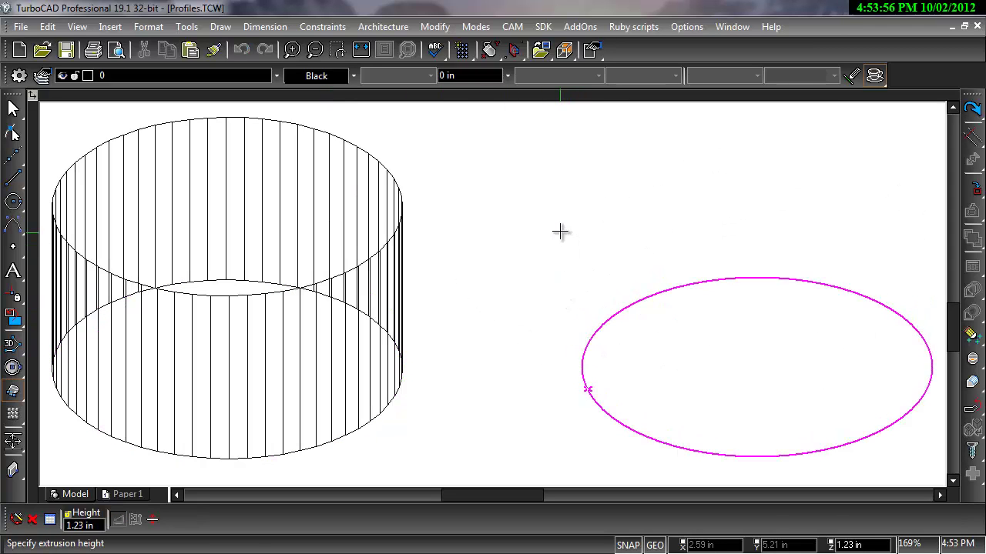
{"action": "left_click", "coordinate": [555, 200]}
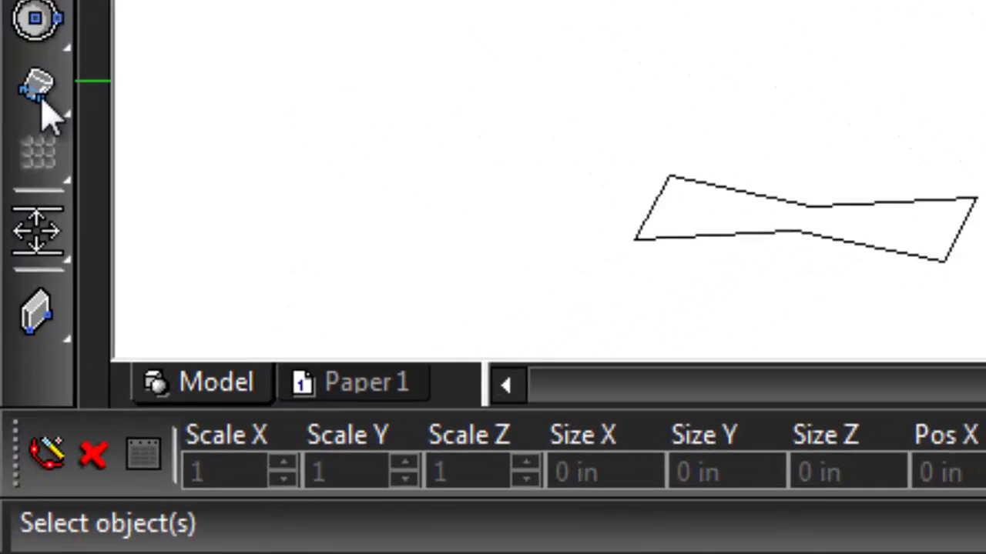
- Create a Rail Sweep of the closed bow-tie profile along the angled two-segment path
{"action": "left_click", "coordinate": [42, 99]}
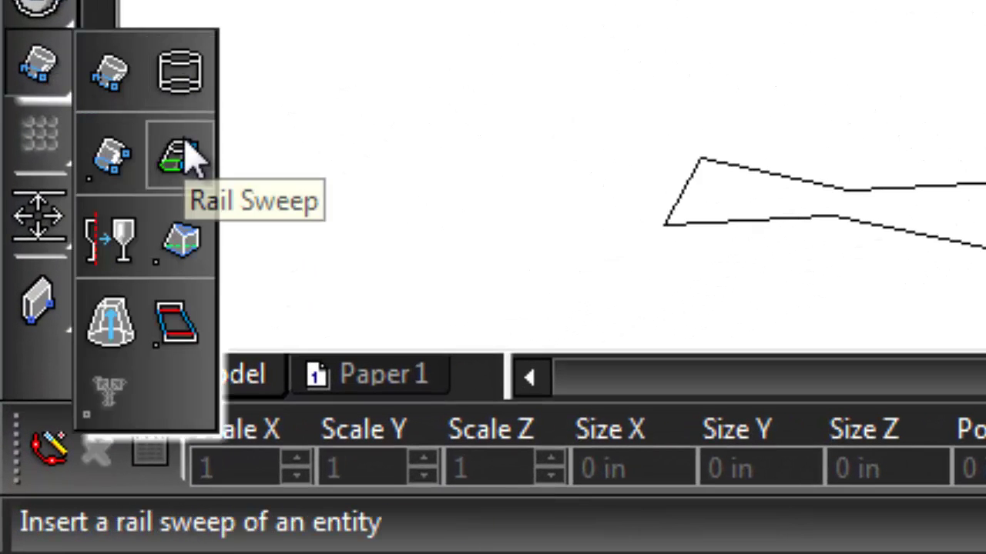
{"action": "left_click", "coordinate": [184, 151]}
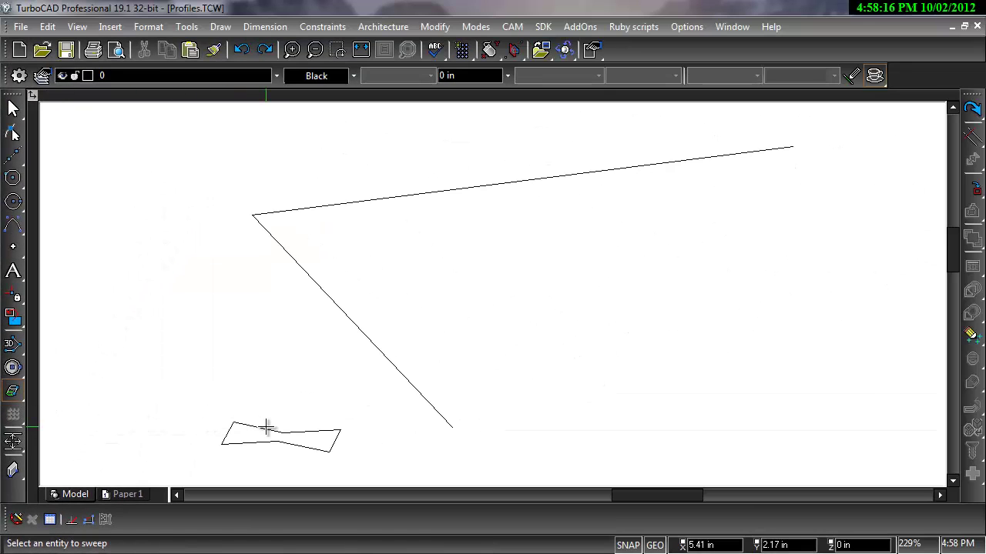
{"action": "left_click", "coordinate": [267, 429]}
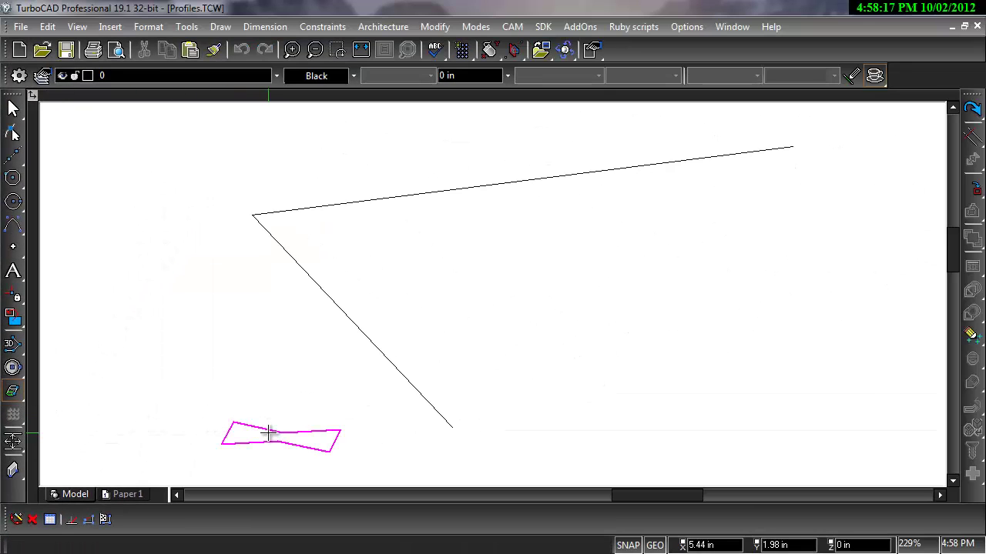
{"action": "left_click", "coordinate": [409, 379]}
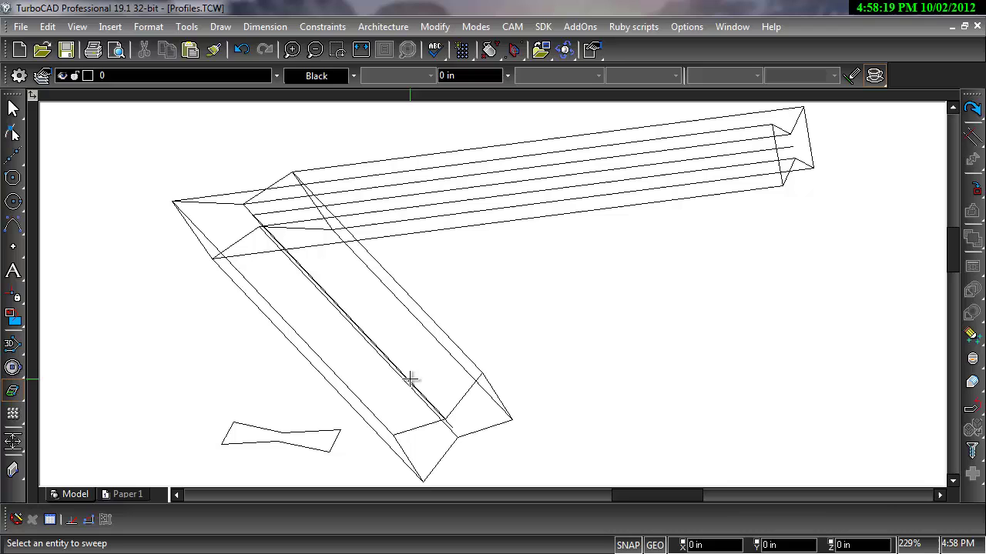
- Display the swept solid with hidden lines removed and examine it from another angle
{"action": "right_click", "coordinate": [710, 359]}
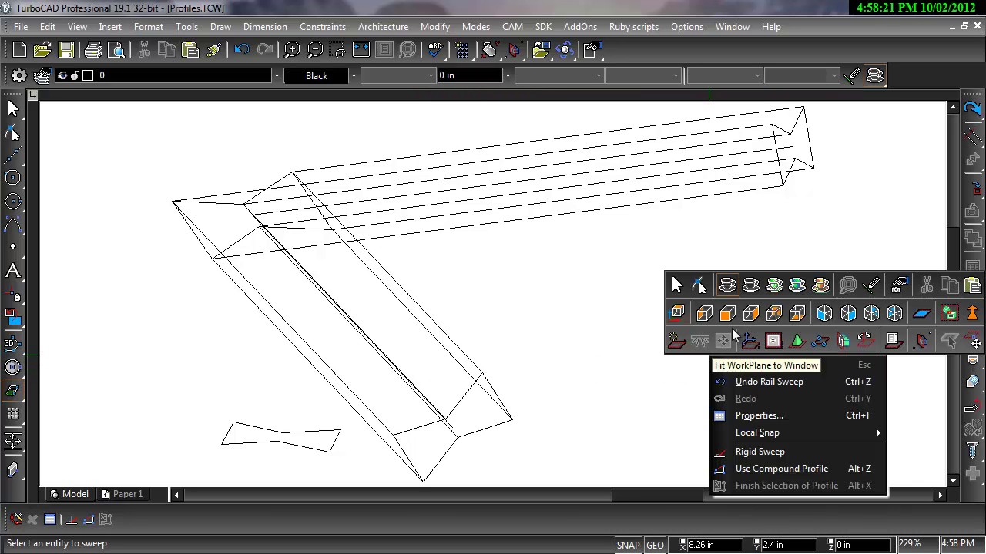
{"action": "left_click", "coordinate": [751, 285]}
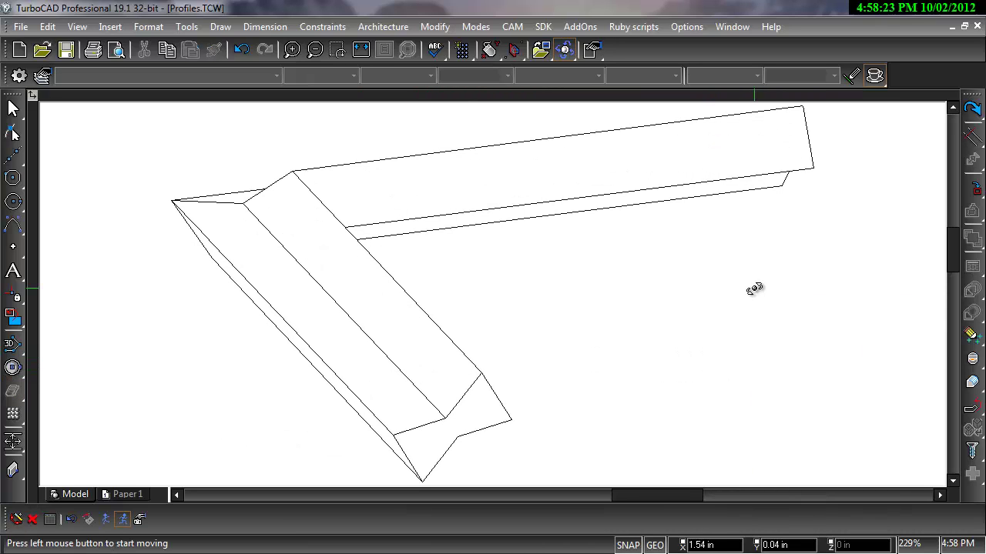
{"action": "left_click_drag", "start_coordinate": [703, 311], "coordinate": [683, 299]}
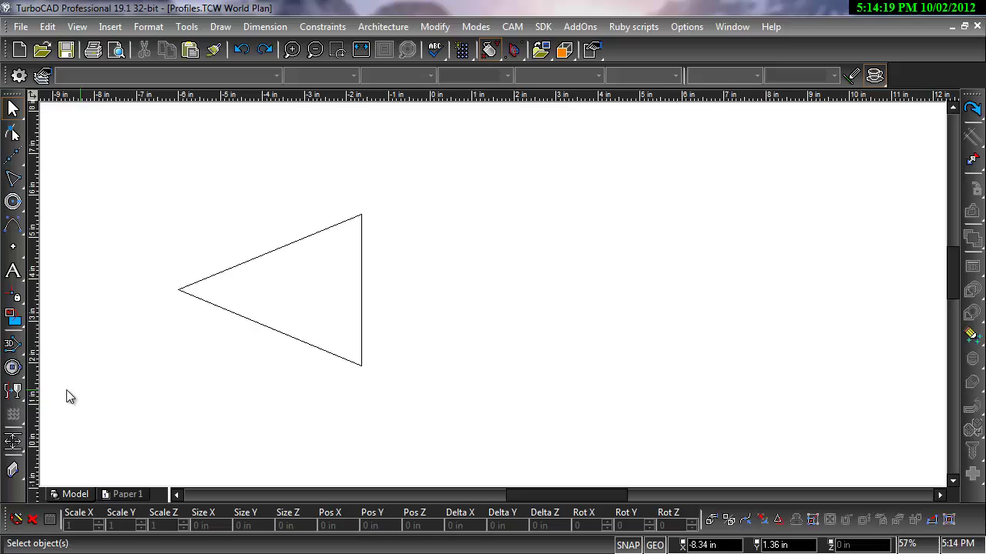
- Revolve the triangle about a vertical axis to its right, at about X 3.14 in
{"action": "left_click", "coordinate": [18, 394]}
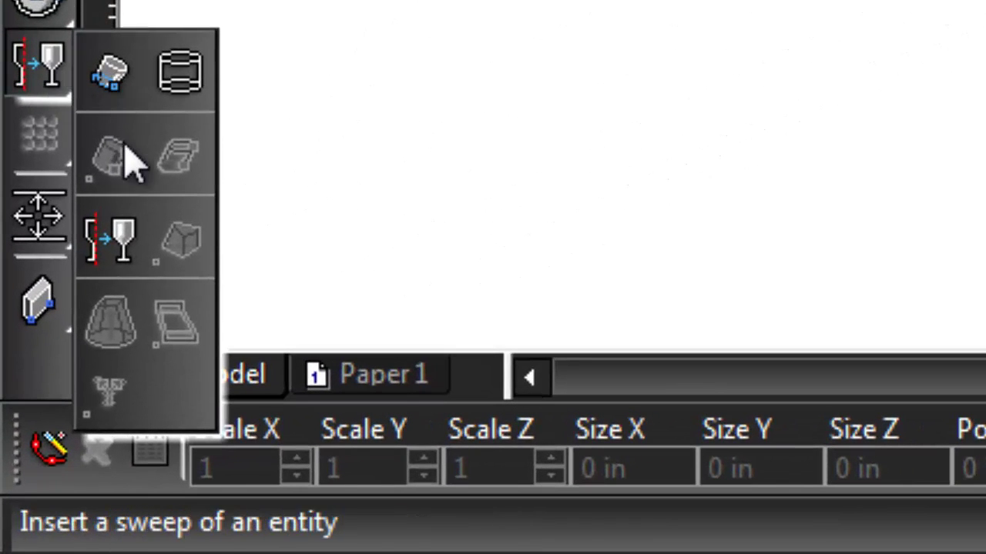
{"action": "left_click", "coordinate": [121, 245]}
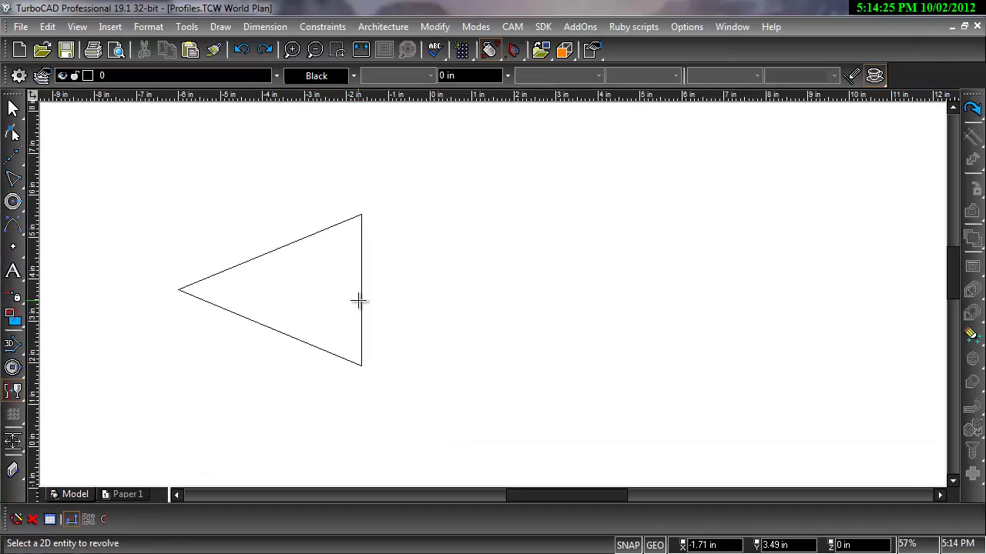
{"action": "left_click", "coordinate": [361, 300]}
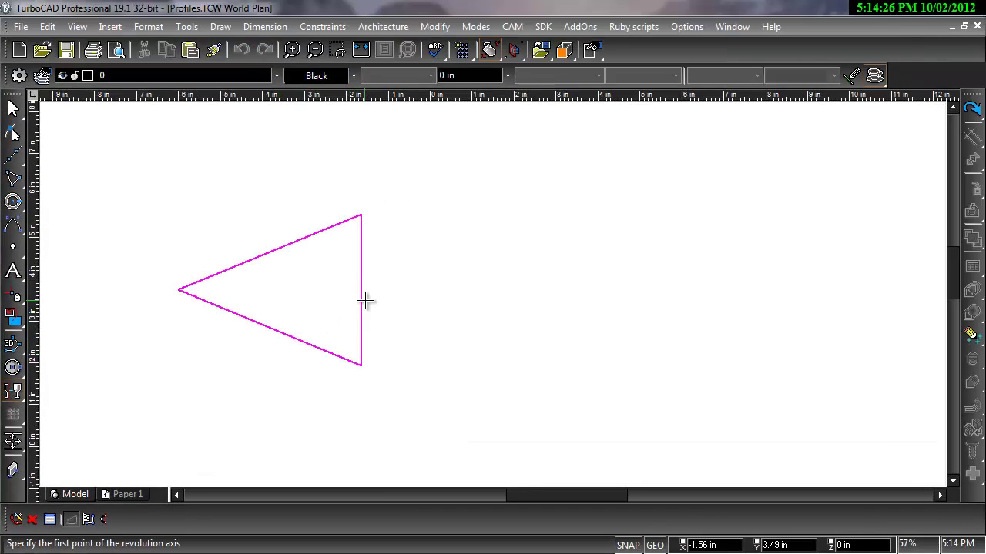
{"action": "left_click", "coordinate": [562, 159]}
{"action": "left_click", "coordinate": [568, 460]}
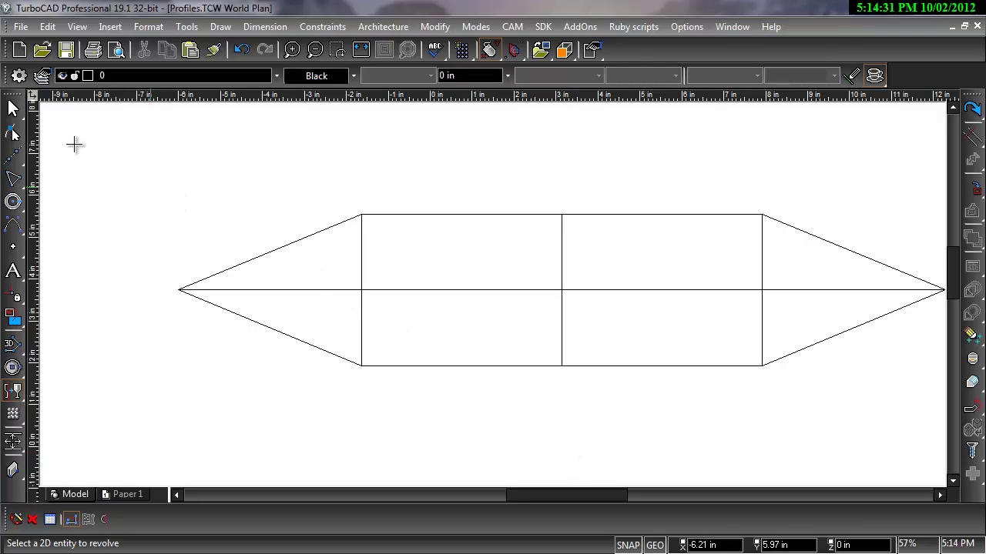
- Select the revolved solid instead of the overlapping polyline and open its revolution shape properties
{"action": "left_click", "coordinate": [13, 109]}
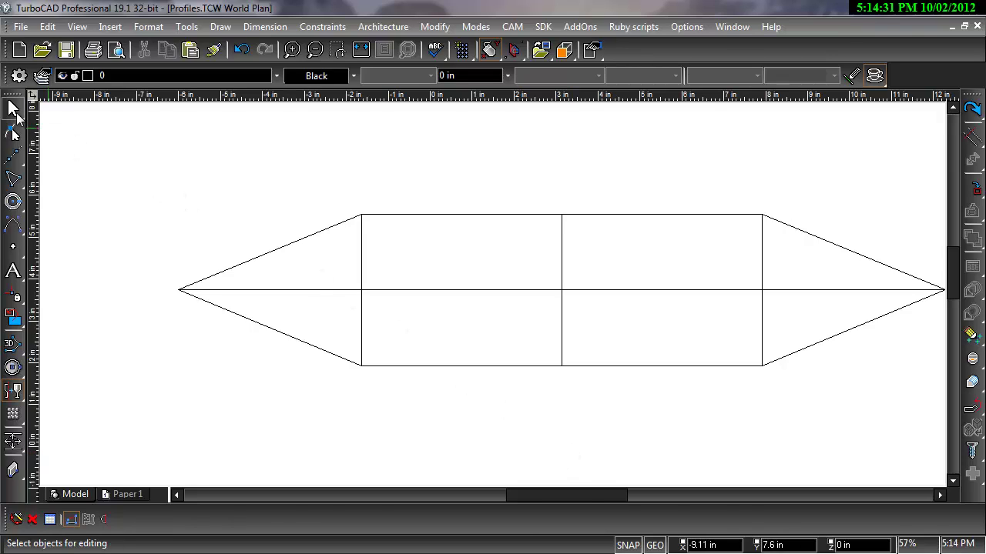
{"action": "left_click", "coordinate": [289, 248]}
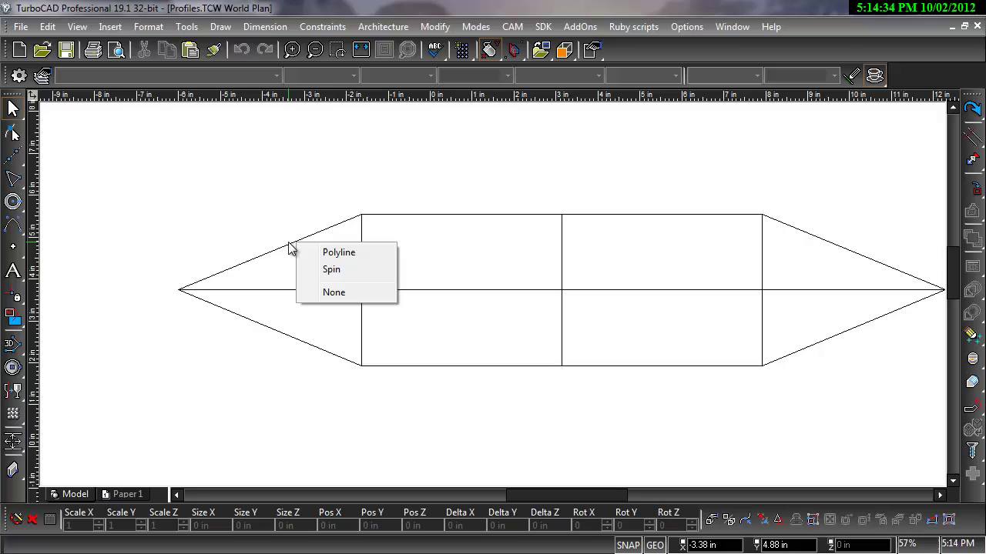
{"action": "left_click", "coordinate": [332, 271]}
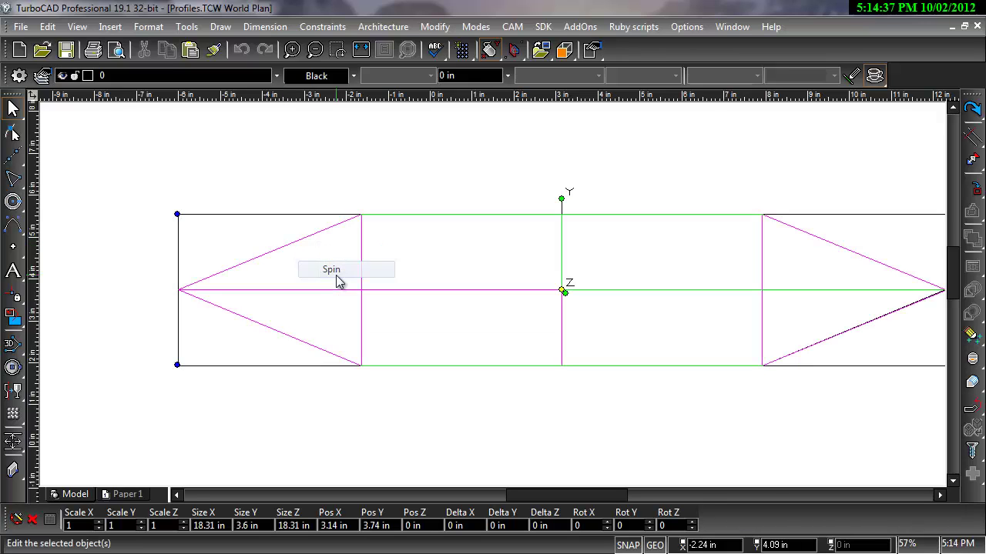
{"action": "right_click", "coordinate": [240, 167]}
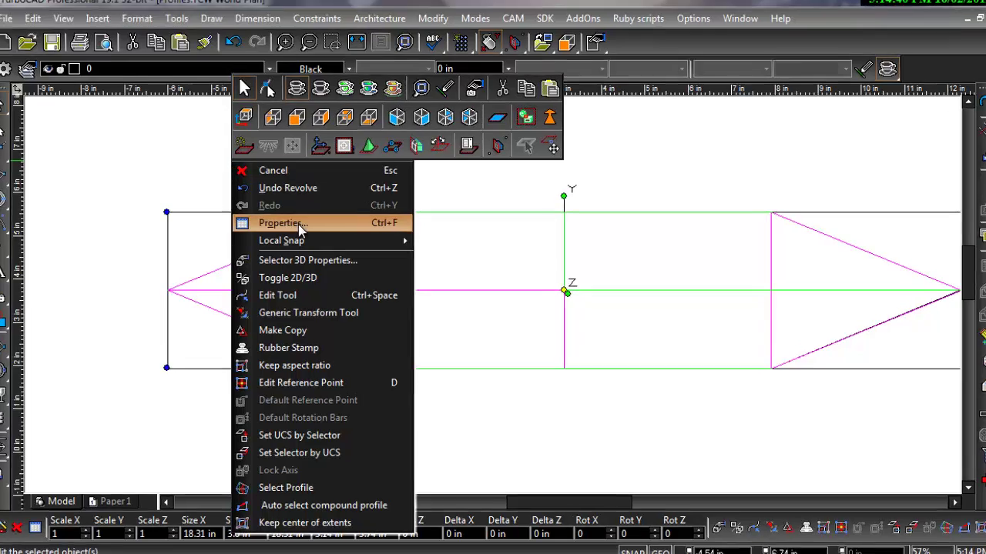
{"action": "left_click", "coordinate": [293, 225]}
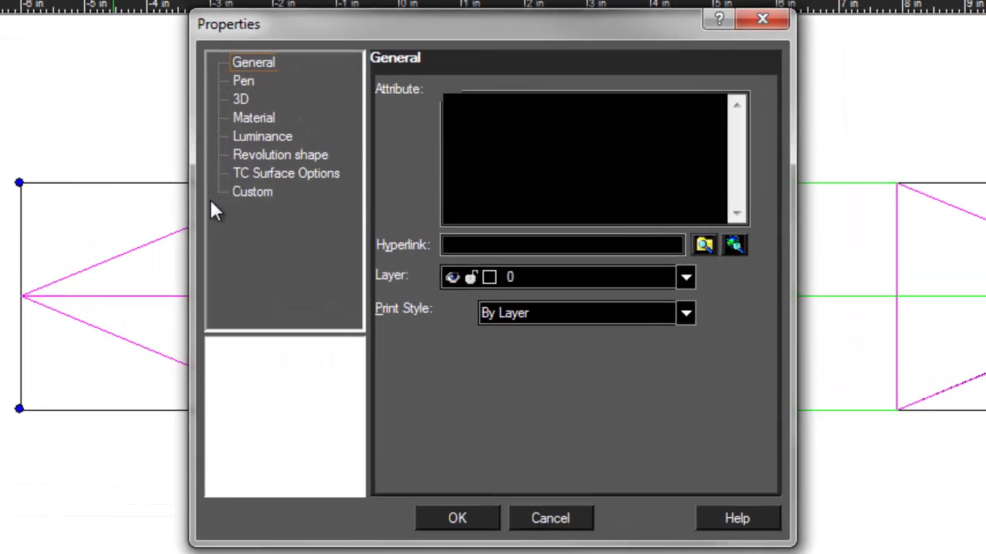
{"action": "left_click", "coordinate": [263, 157]}
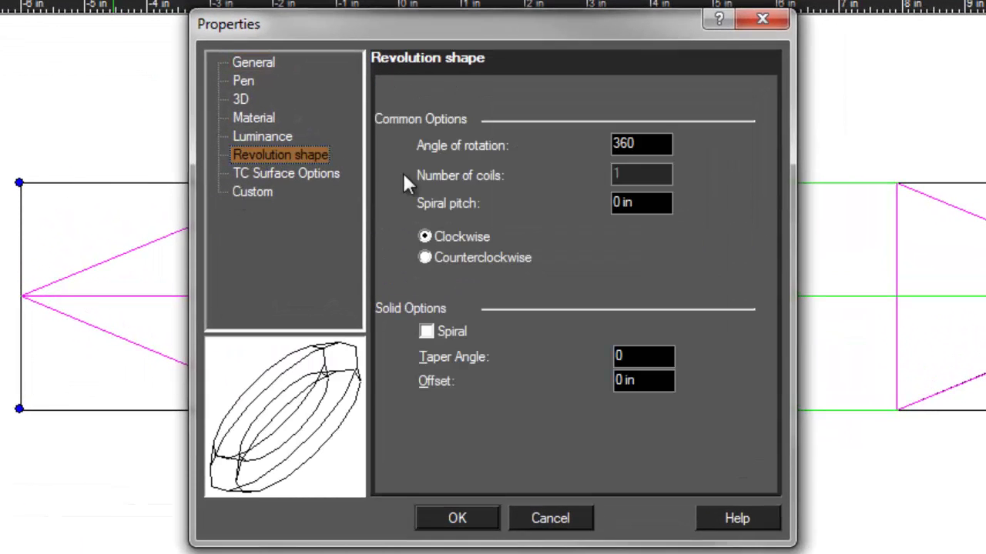
- Turn the revolved solid into a spiral with a 6 in spiral pitch and 14 coils
{"action": "double_click", "coordinate": [616, 201]}
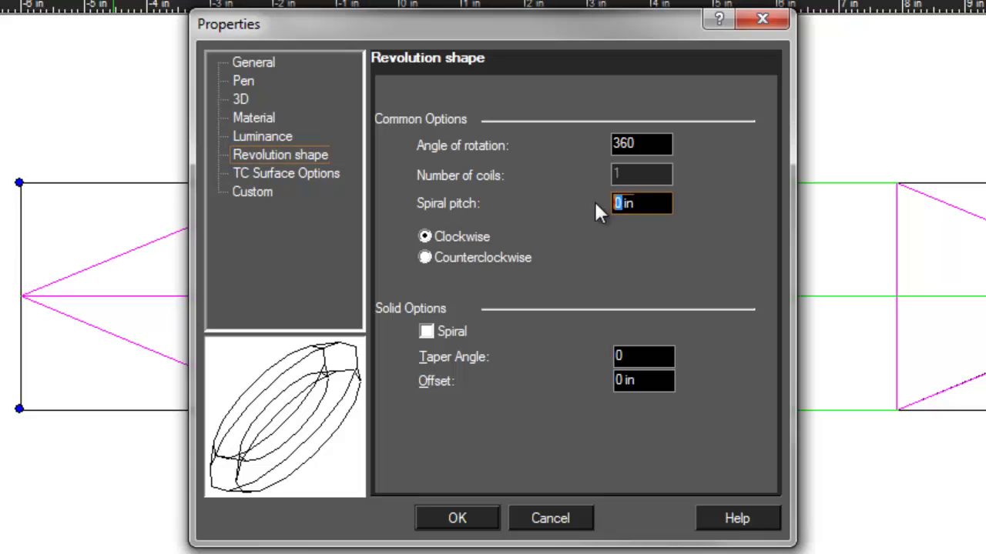
{"action": "type", "text": "6"}
{"action": "double_click", "coordinate": [656, 174]}
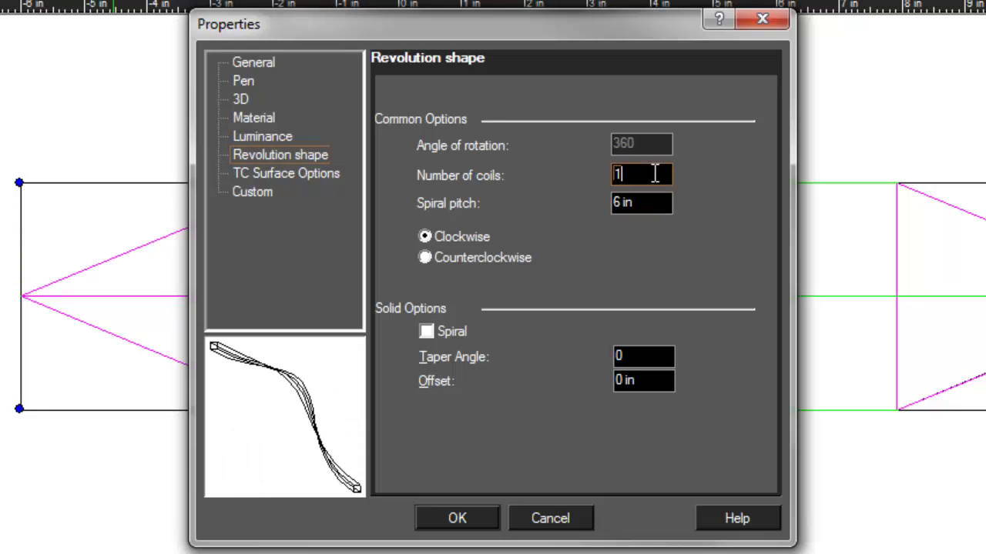
{"action": "type", "text": "14"}
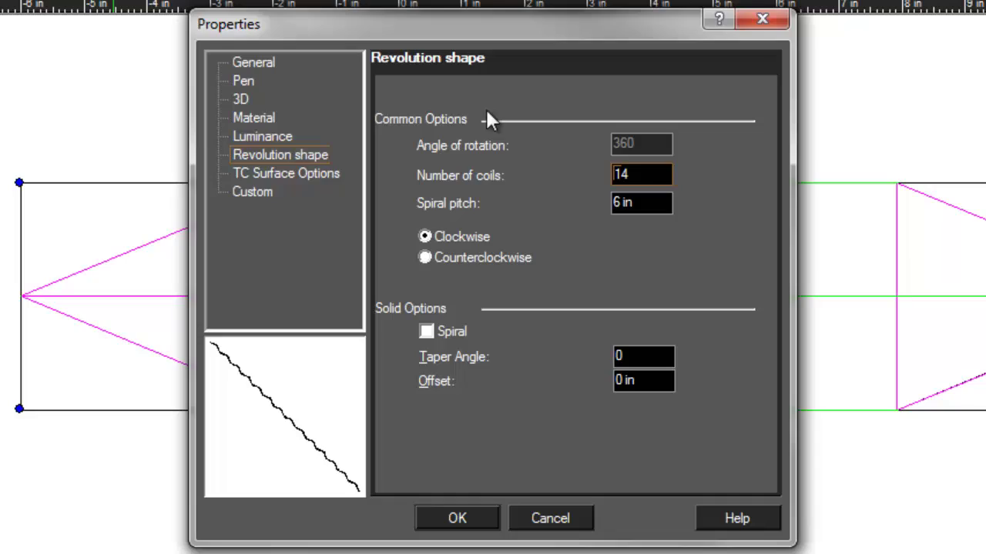
{"action": "key", "text": "End"}
{"action": "left_click", "coordinate": [458, 520]}
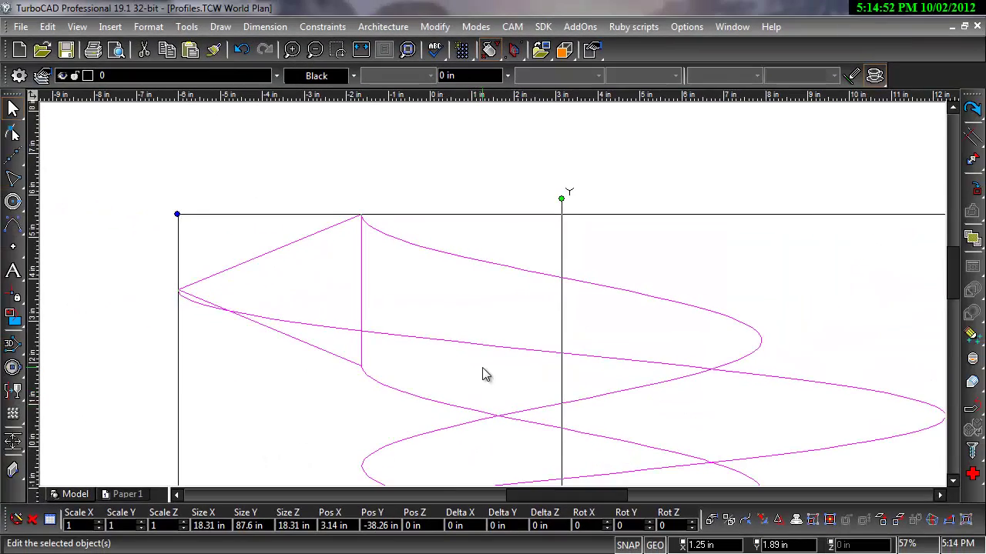
- Examine the full length of the coiled solid from an oblique 3D angle and clear the selection
{"action": "key", "text": "ctrl+Home"}
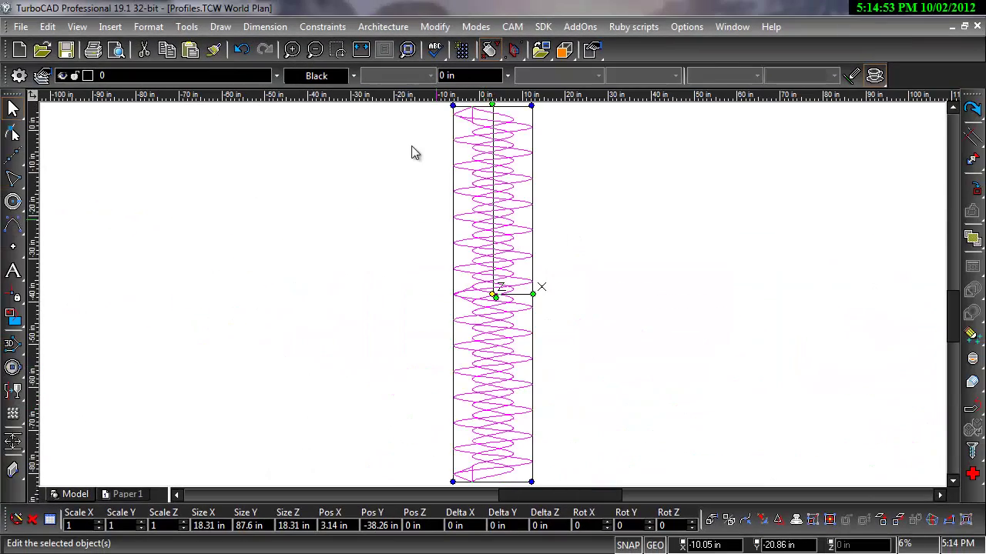
{"action": "middle_click_drag", "start_coordinate": [426, 112], "coordinate": [744, 484], "text": "shift"}
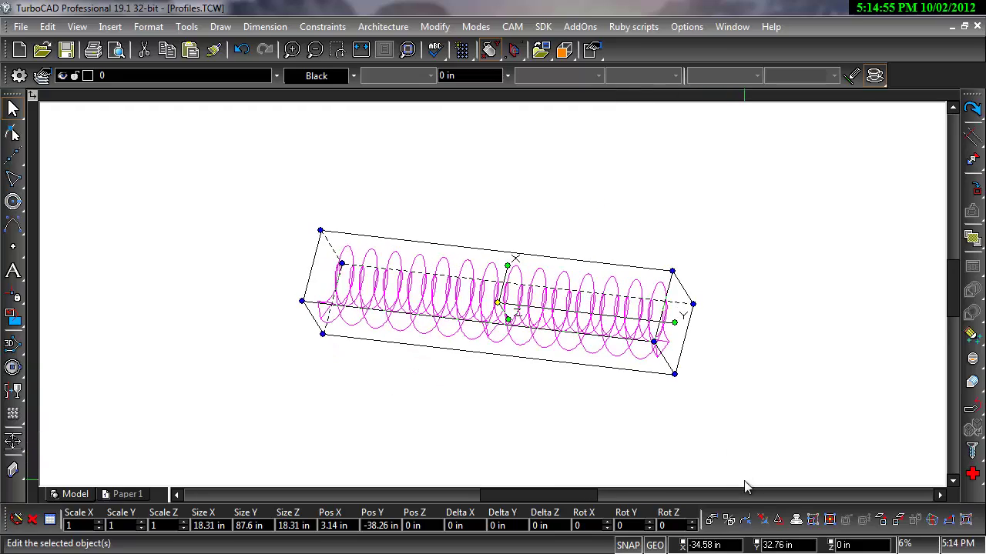
{"action": "middle_click_drag", "start_coordinate": [705, 327], "coordinate": [673, 424]}
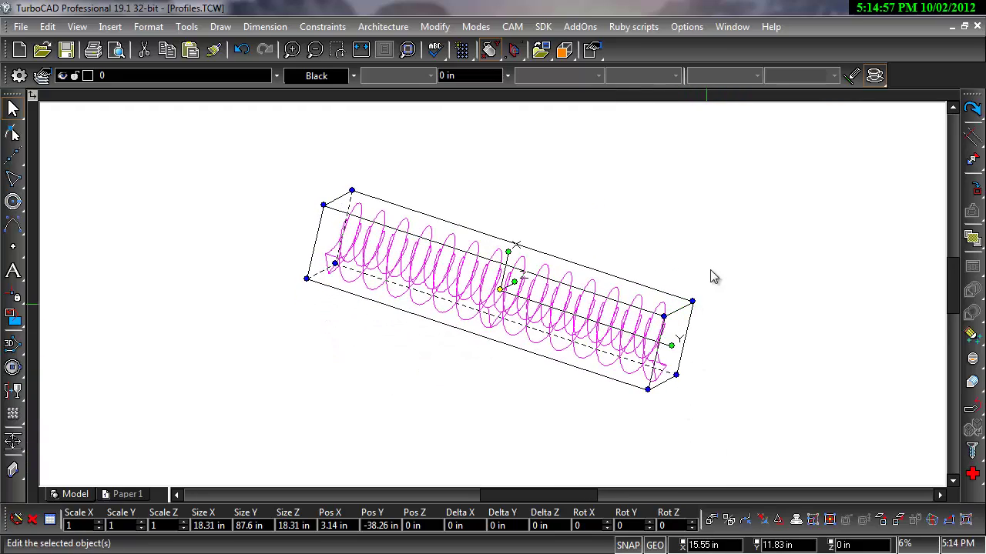
{"action": "left_click", "coordinate": [697, 242]}
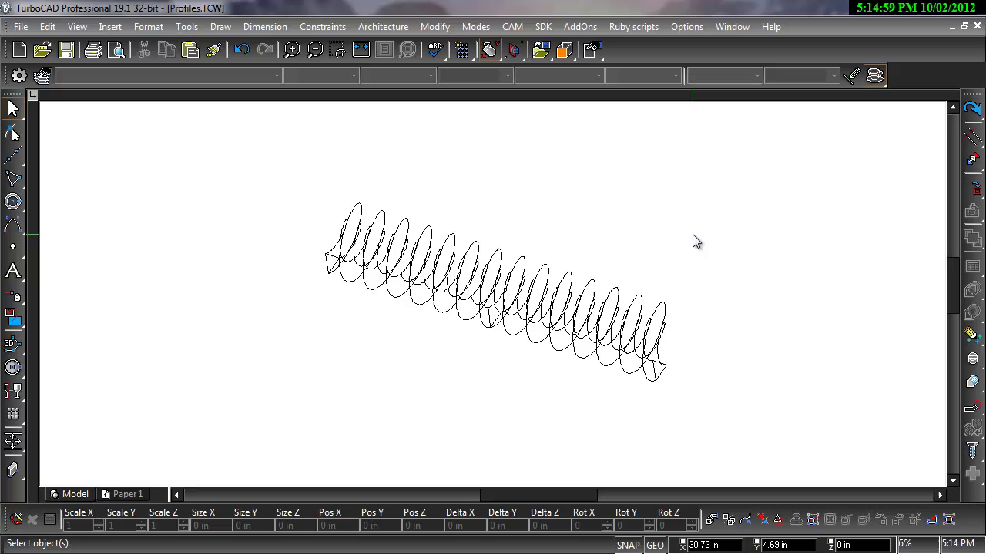